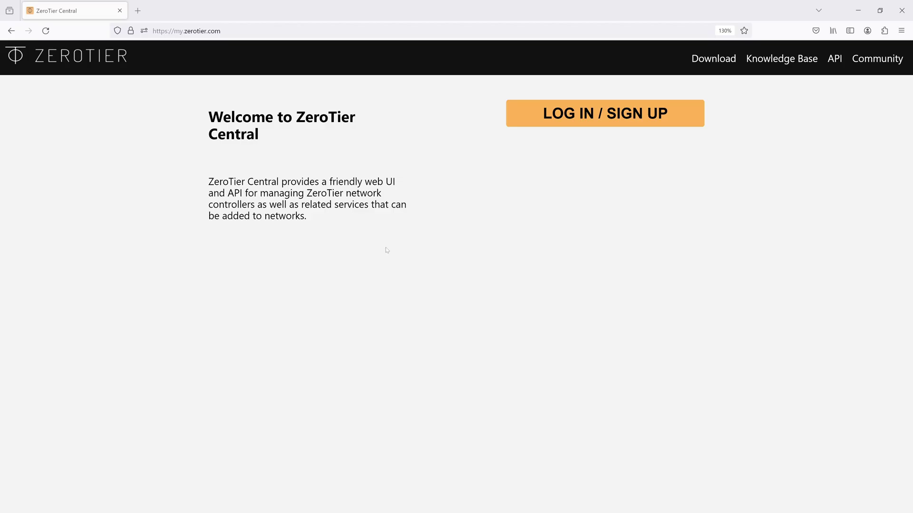
# Sign in to ZeroTier Central with Google and create a new network, auto-named modest_hayes
pyautogui.click(643, 115)
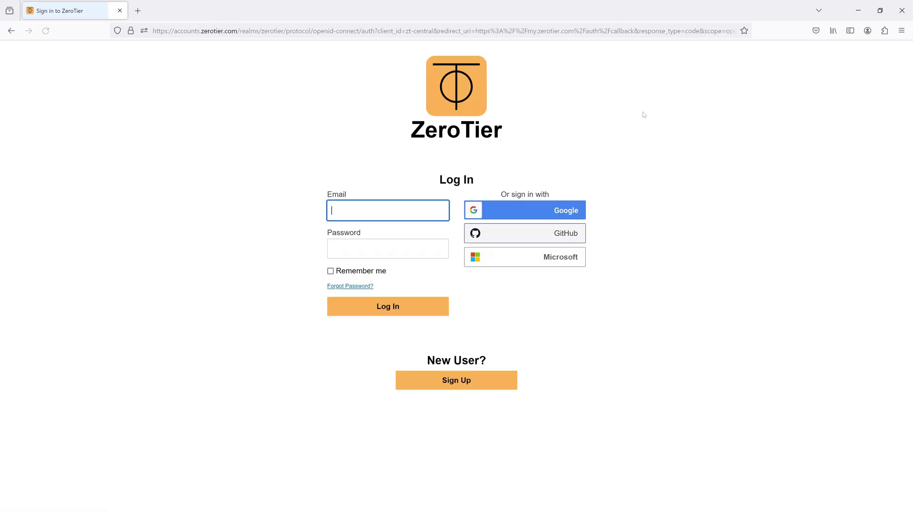
pyautogui.click(550, 212)
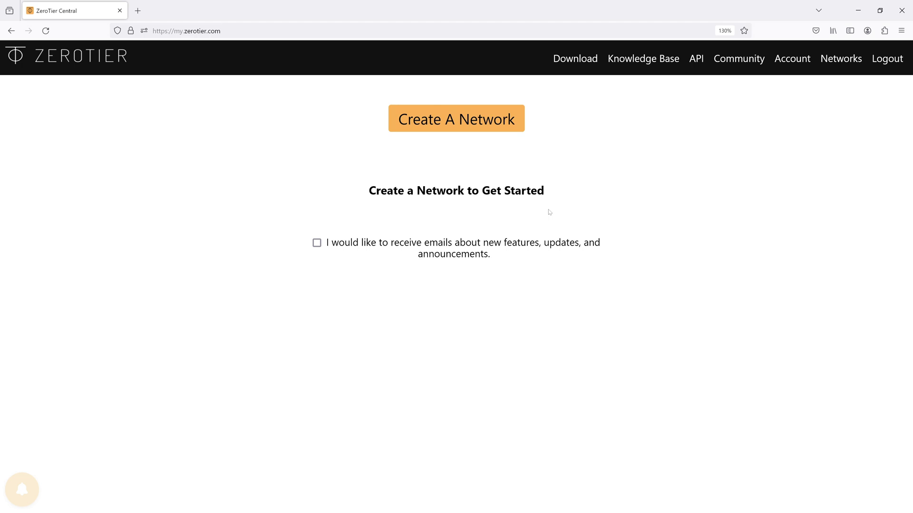
pyautogui.click(461, 118)
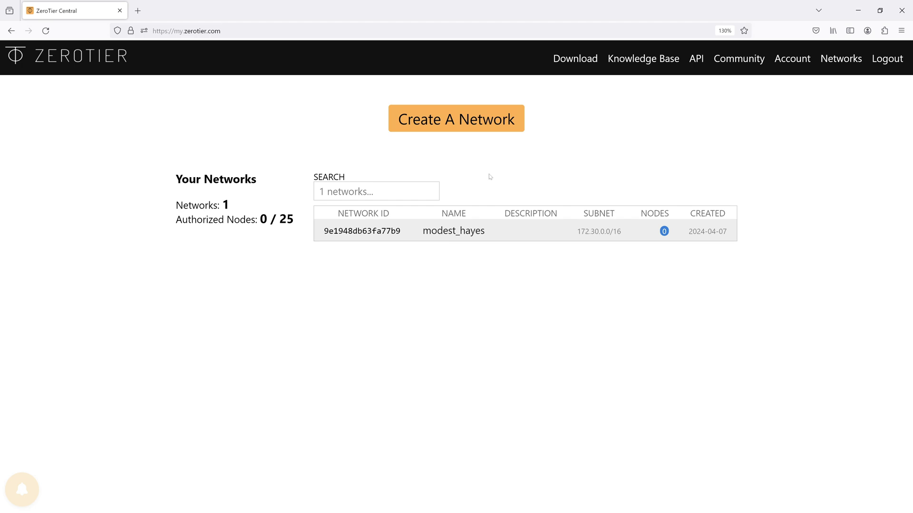
# Open the modest_hayes network settings and select its current Name value
pyautogui.click(369, 231)
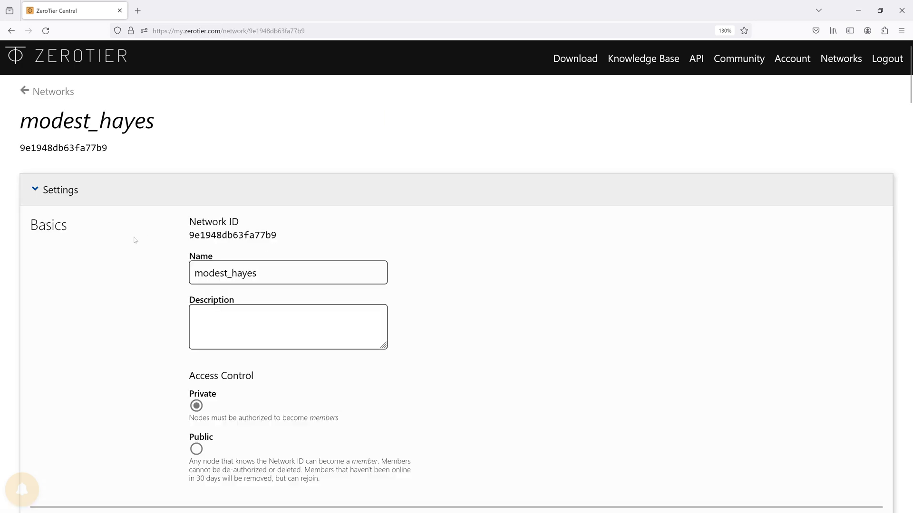
pyautogui.scroll(-3, 135, 240)
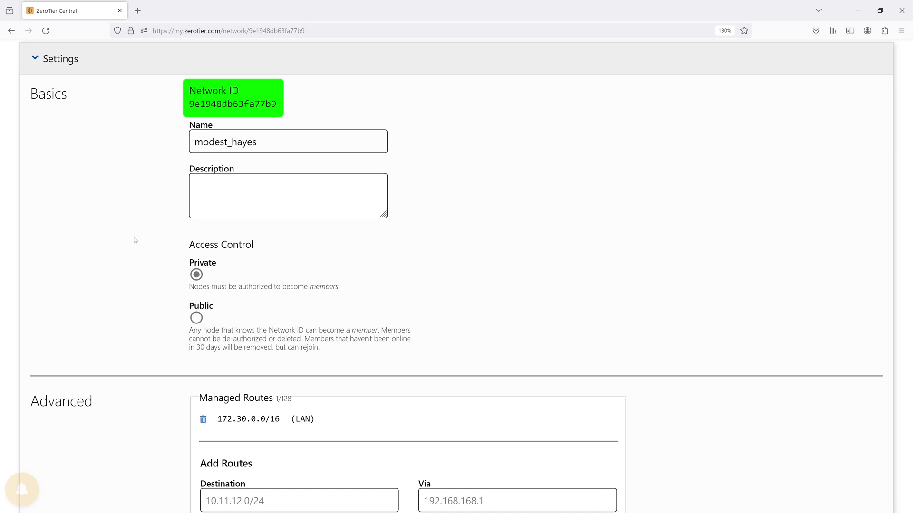
pyautogui.press('Tab')
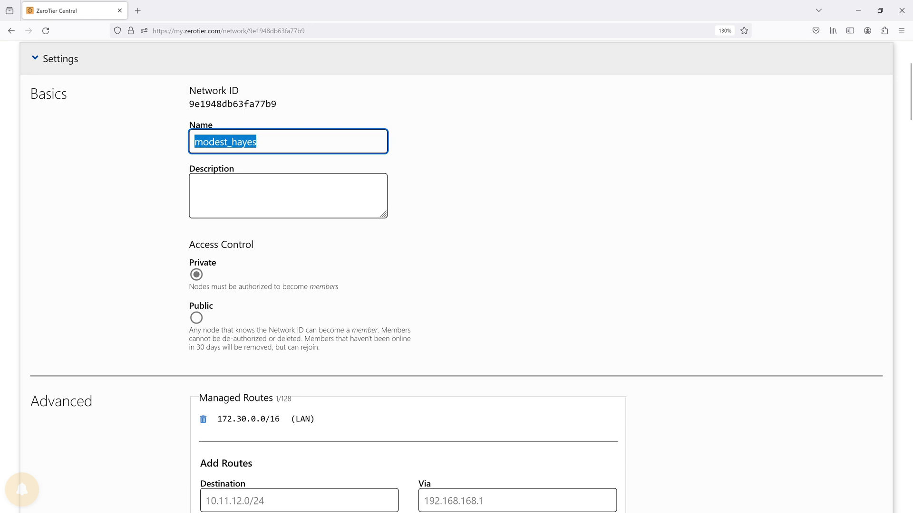
# Replace the network name with 'our-first-network' and commit it
pyautogui.write('our-first-network')
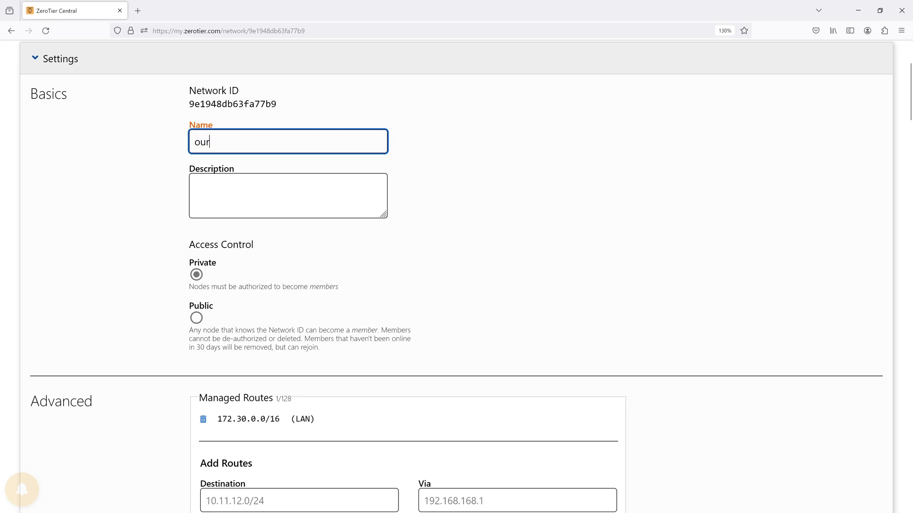
pyautogui.click(144, 203)
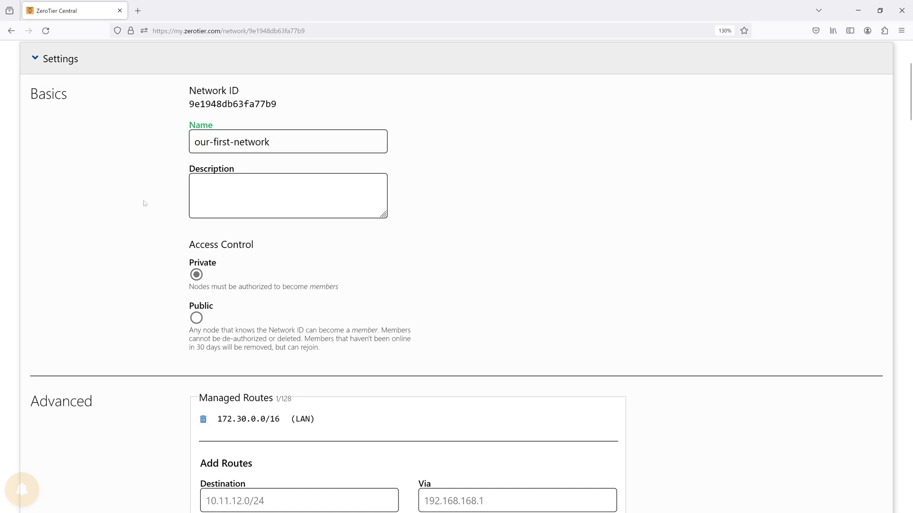
pyautogui.scroll(-3, 144, 203)
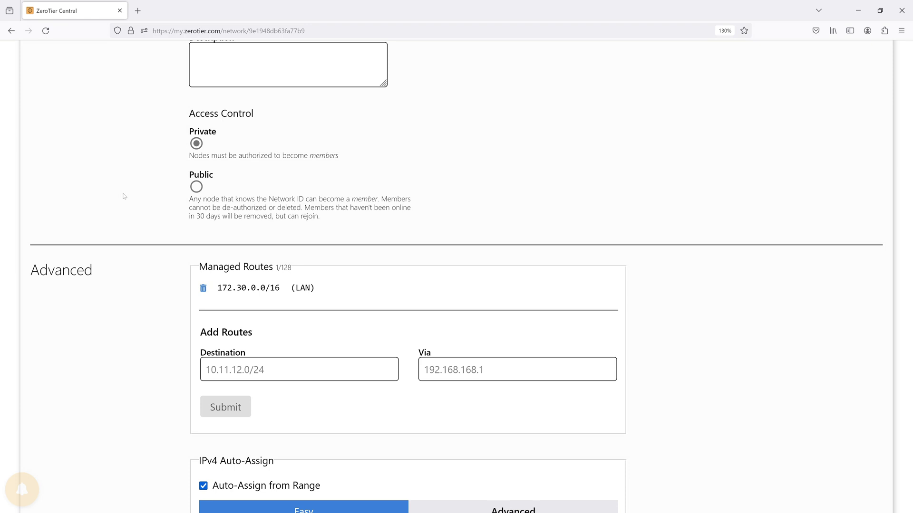
# Try the 172.23.*.* and 10.244.*.* IPv4 ranges, then view the Advanced address pool
pyautogui.scroll(-3, 156, 205)
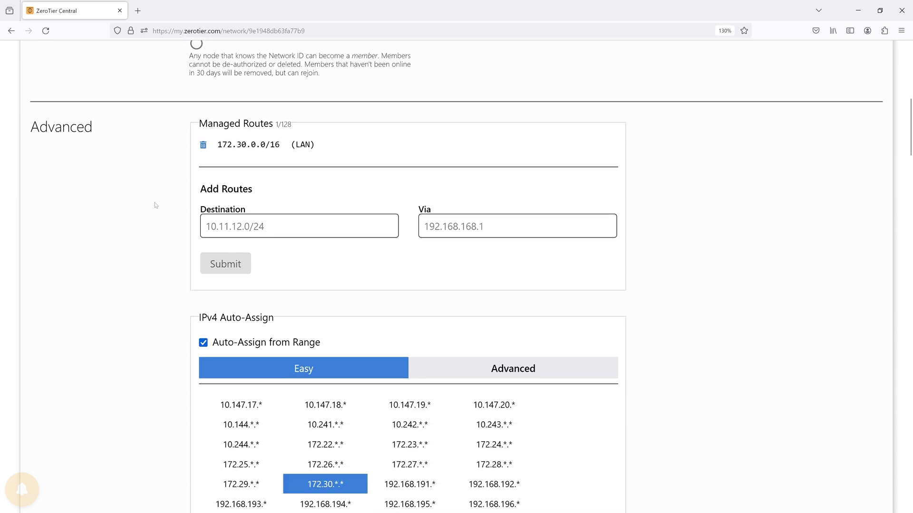
pyautogui.scroll(-3, 156, 206)
pyautogui.scroll(-1, 156, 205)
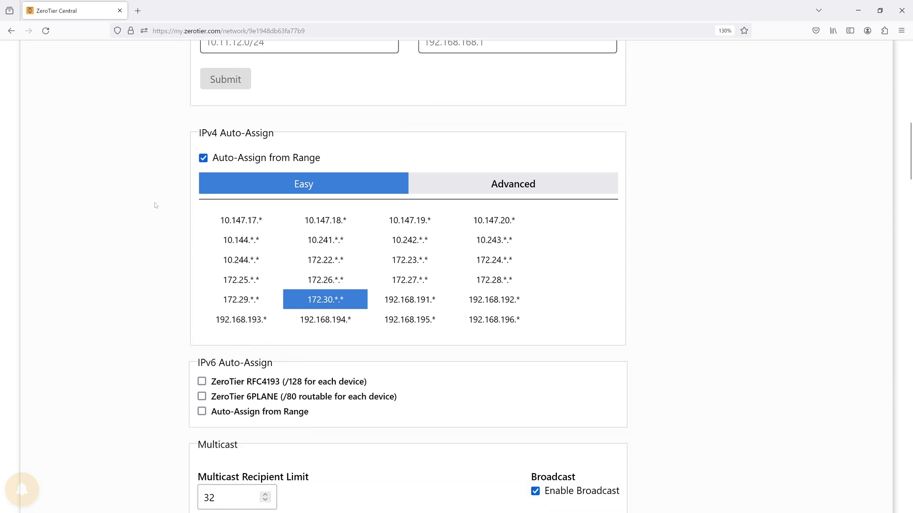
pyautogui.scroll(-1, 156, 205)
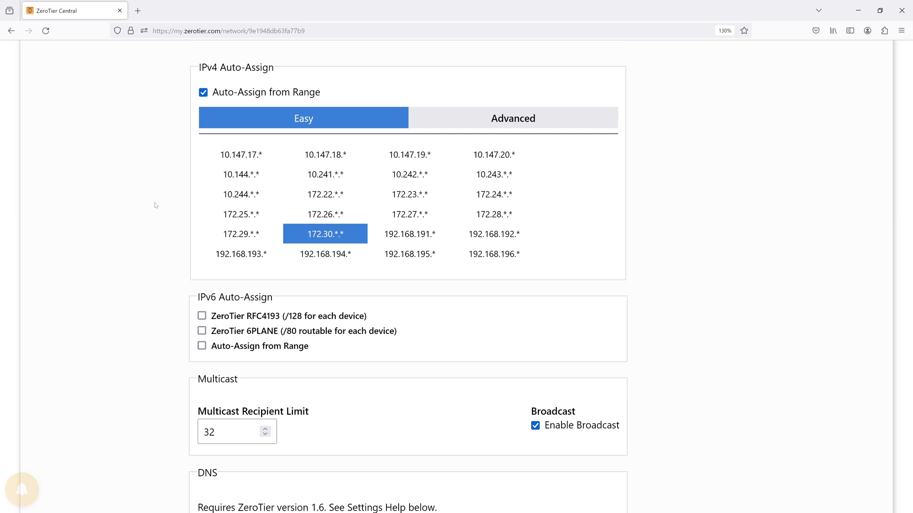
pyautogui.click(409, 194)
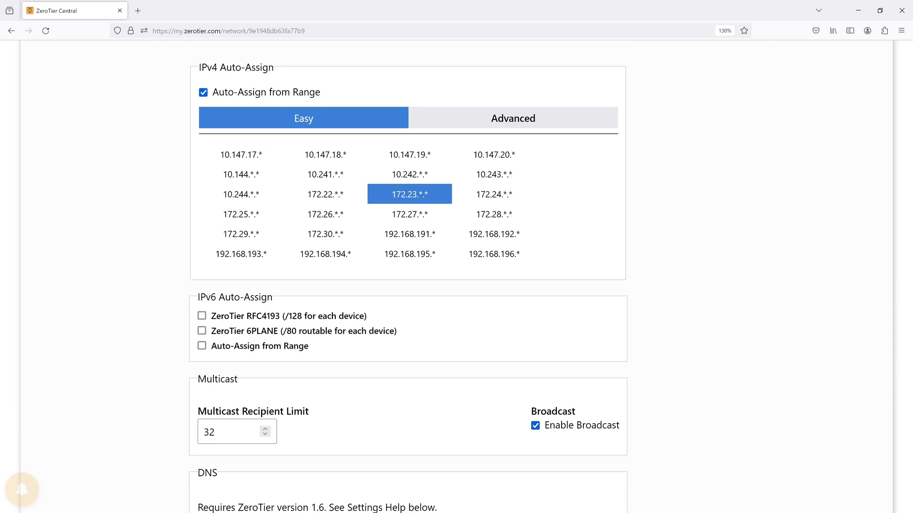
pyautogui.click(241, 194)
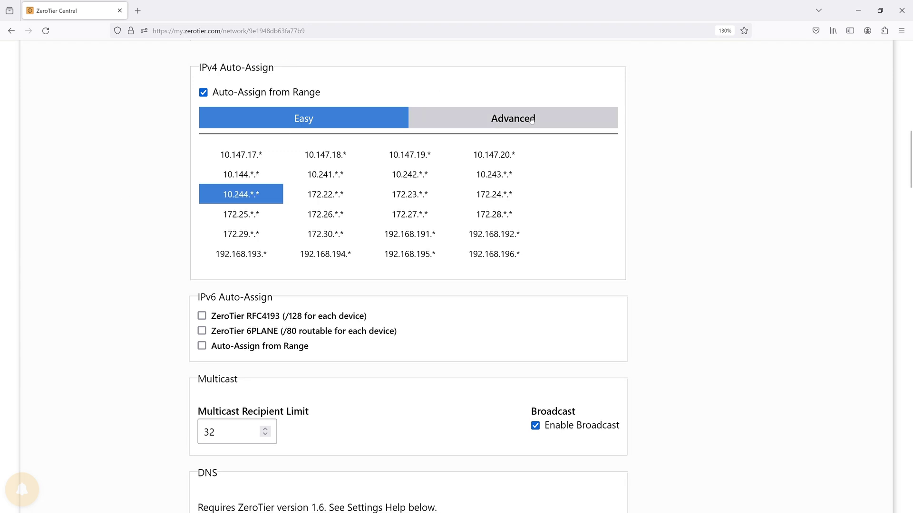
pyautogui.click(532, 119)
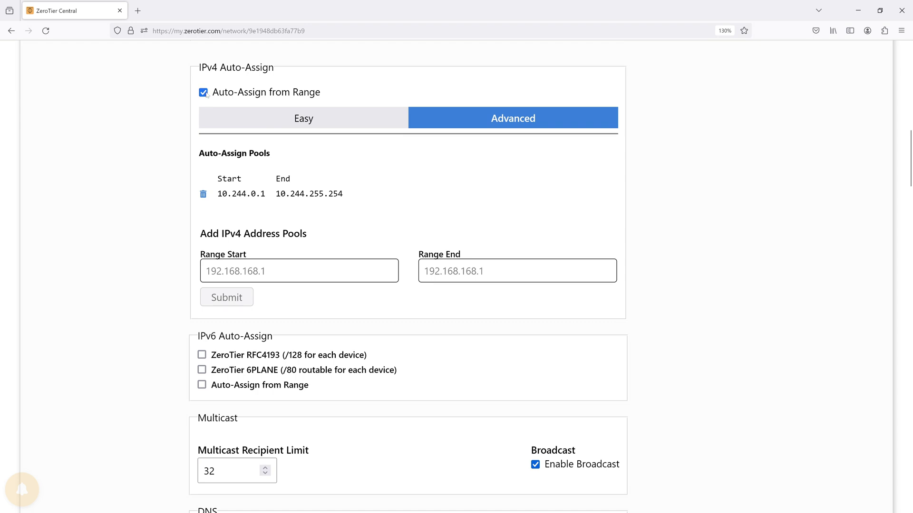
# Toggle IPv4 auto-assign off and back on, then pick the 10.147.17.* preset range
pyautogui.click(204, 93)
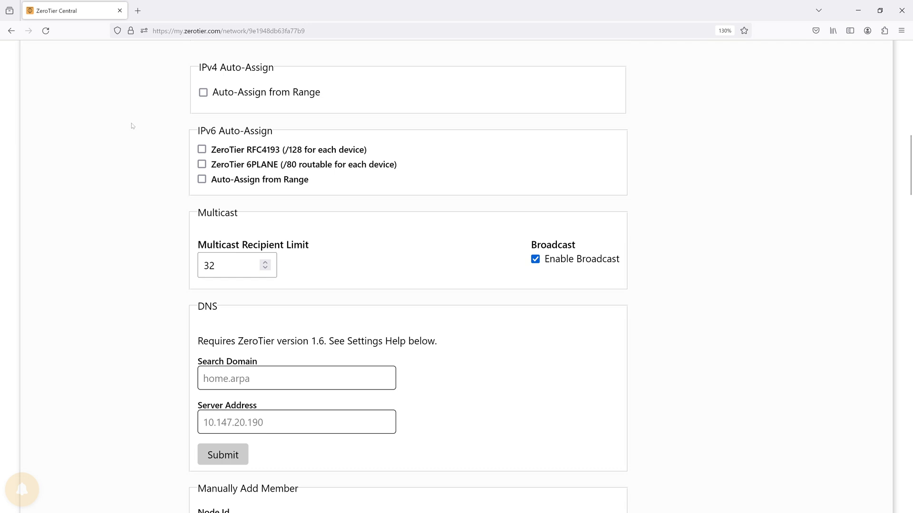
pyautogui.click(204, 92)
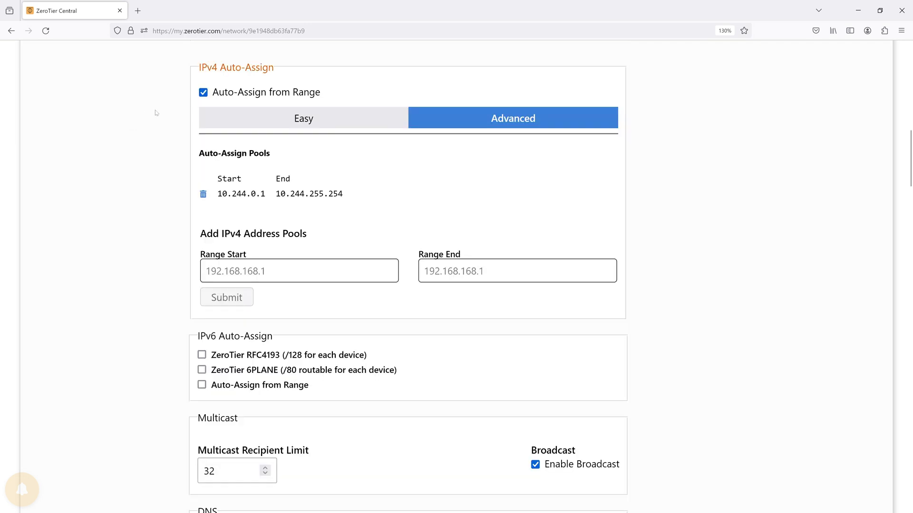
pyautogui.click(227, 126)
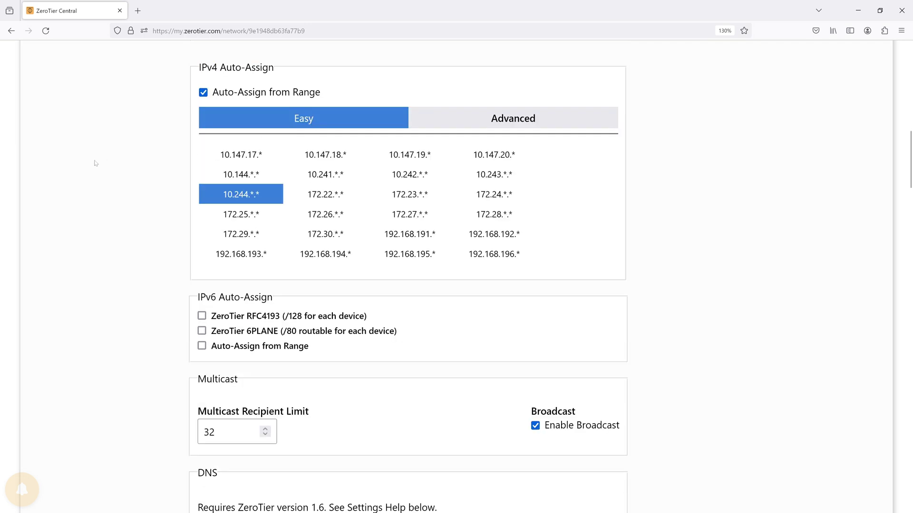
pyautogui.click(241, 154)
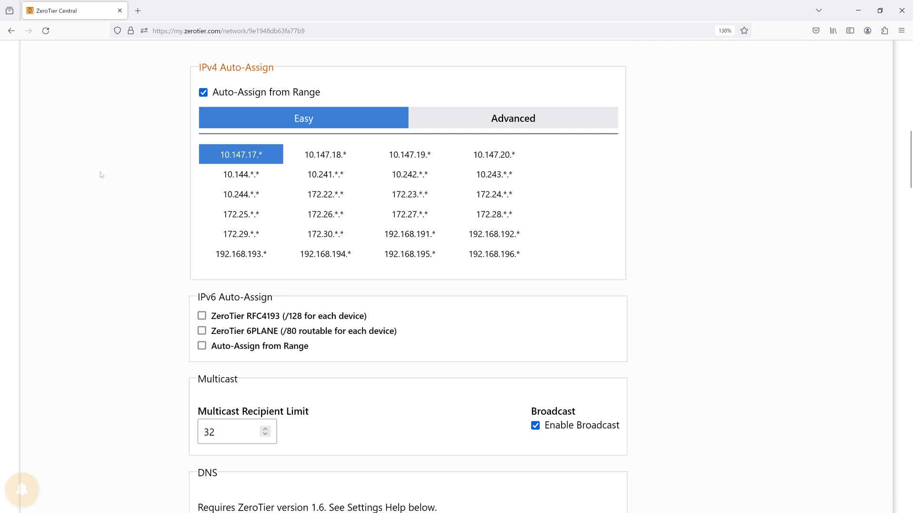
# Verify the 10.147.17.0/24 managed route, then run the ZeroTier install script on node1
pyautogui.scroll(5, 99, 175)
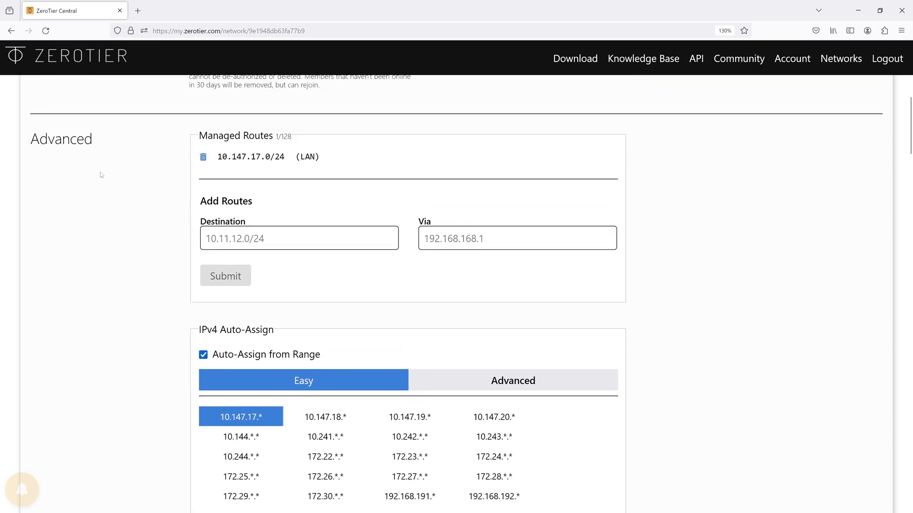
pyautogui.moveTo(217, 157); pyautogui.dragTo(288, 159)
pyautogui.click(140, 167)
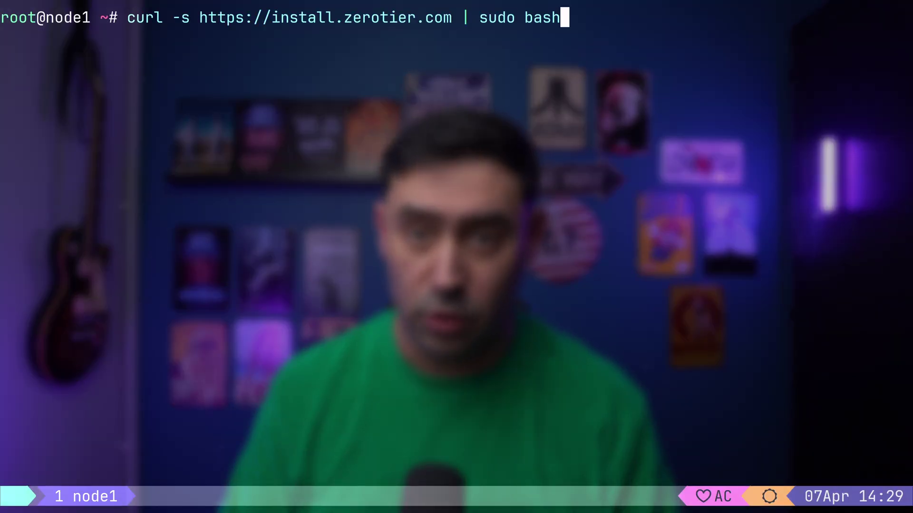
pyautogui.press('Return')
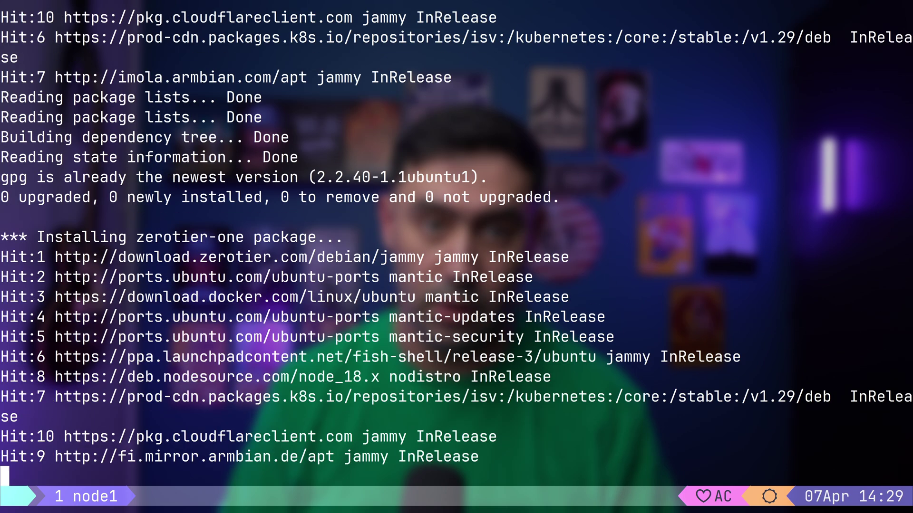
# Show node1's zerotier.list apt repository entry and the zerotier-one service status
pyautogui.write('ca')
pyautogui.write('t')
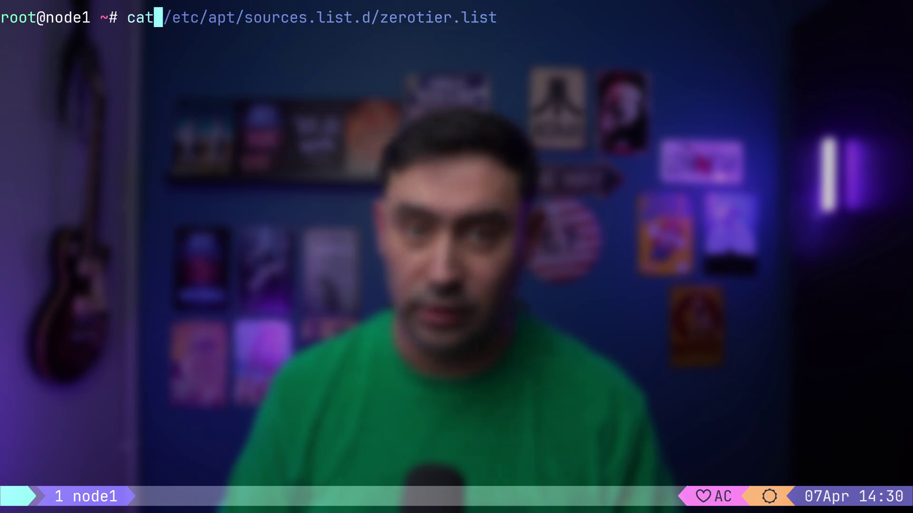
pyautogui.press('Right')
pyautogui.press('Return')
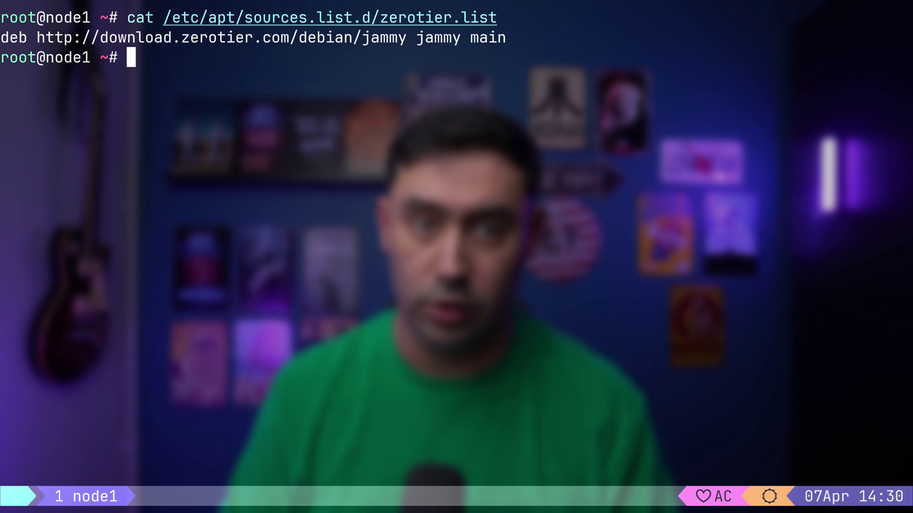
pyautogui.write('sys')
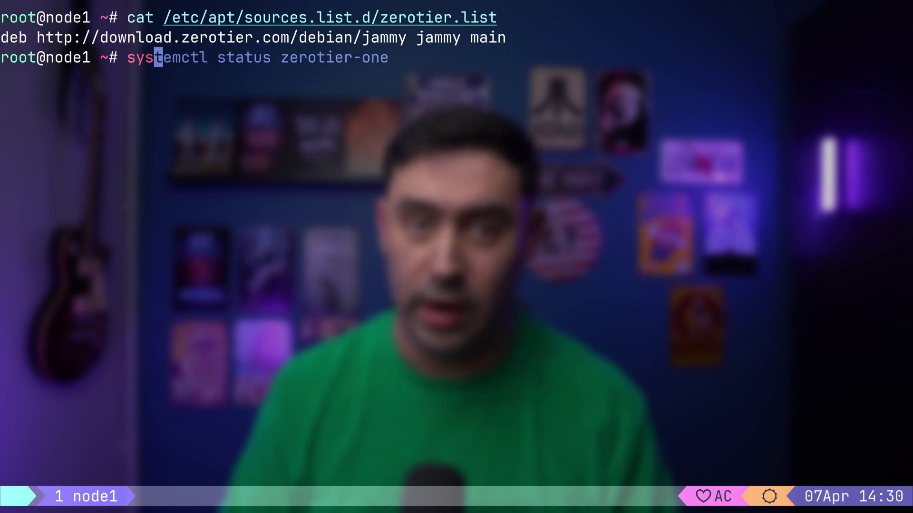
pyautogui.press('Right')
pyautogui.press('Return')
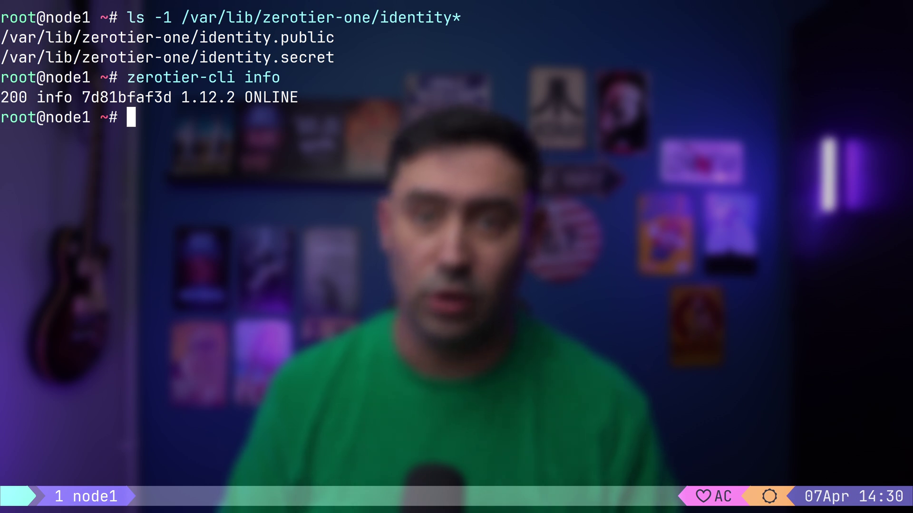
# Run zerotier-cli peers on node1 to list its known ZeroTier peers
pyautogui.write('zerotier-cli peers')
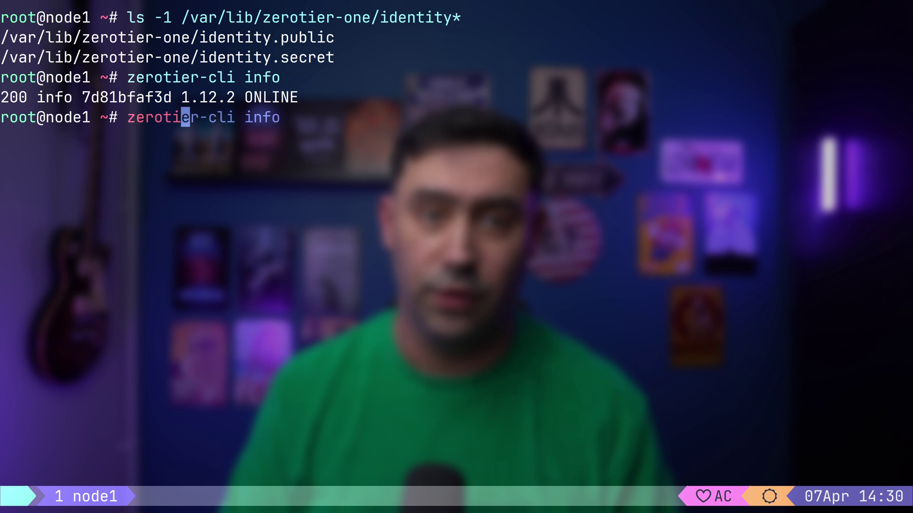
pyautogui.press('Return')
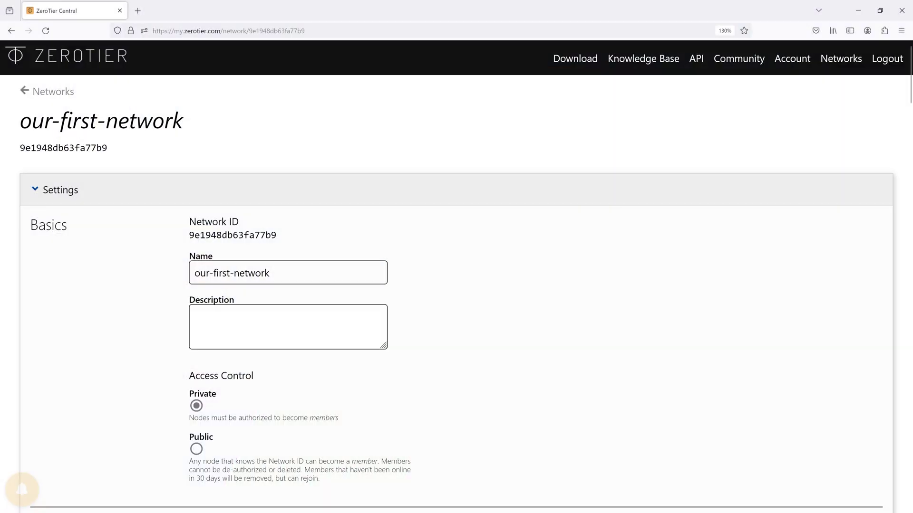
# Select the network ID 9e1948db63fa77b9 under Basics for copying
pyautogui.moveTo(190, 235); pyautogui.dragTo(276, 235)
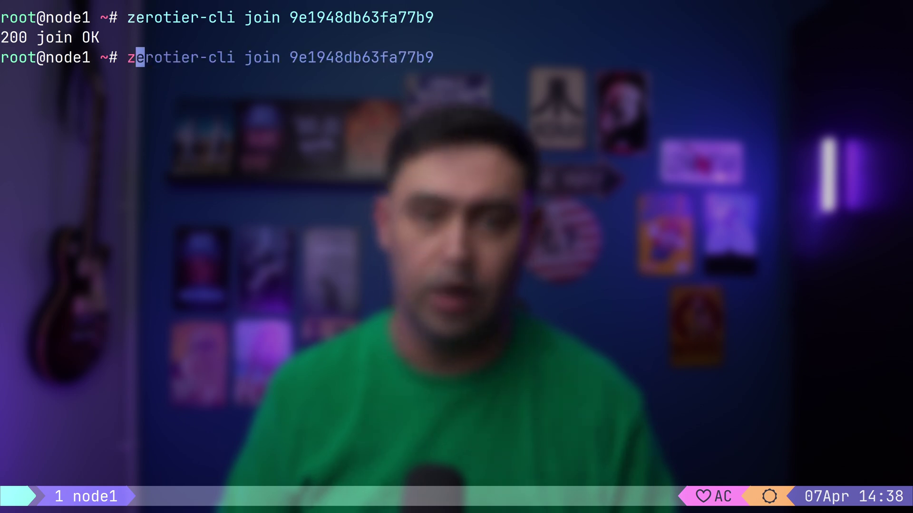
# List node1's joined networks, show addresses on interface ztiv5lflg2, and list its peers
pyautogui.press('Right')
pyautogui.press('Return')
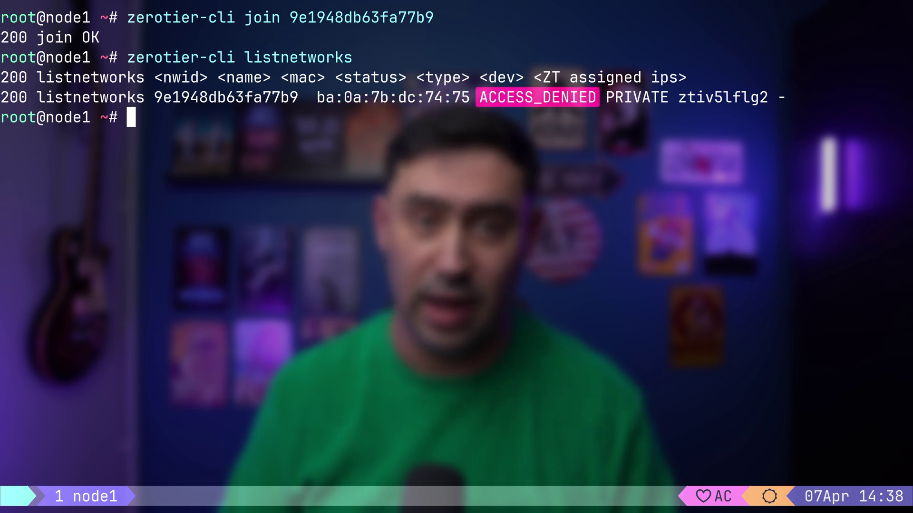
pyautogui.moveTo(679, 97); pyautogui.dragTo(763, 97)
pyautogui.write('ip a s dev')
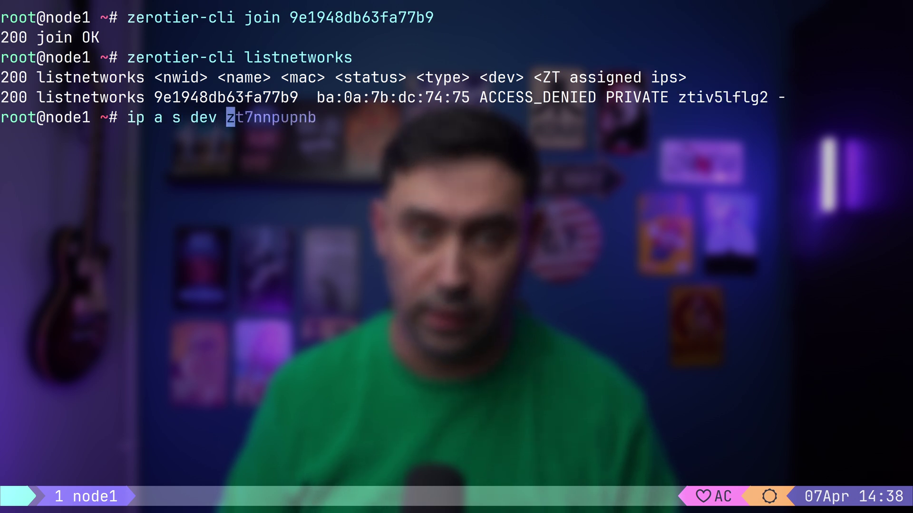
pyautogui.write('ztiv5lflg2')
pyautogui.press('Return')
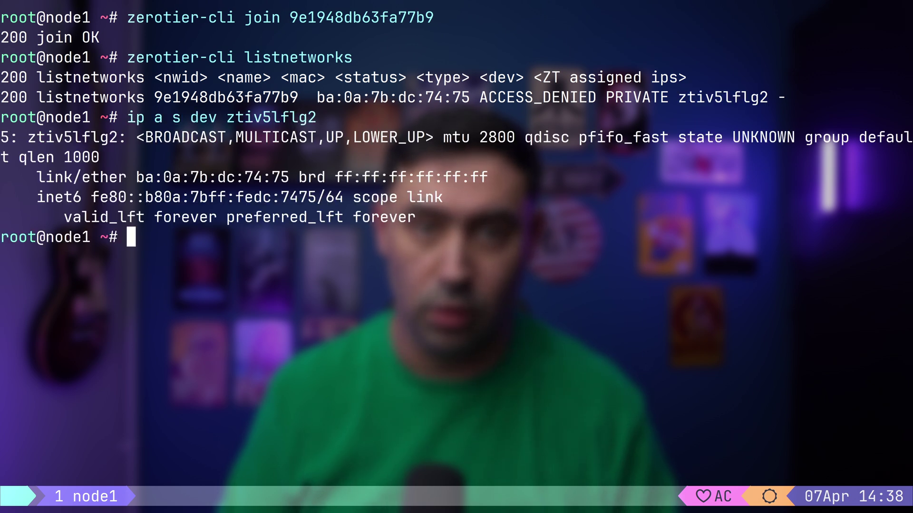
pyautogui.write('zerotier-cli peers')
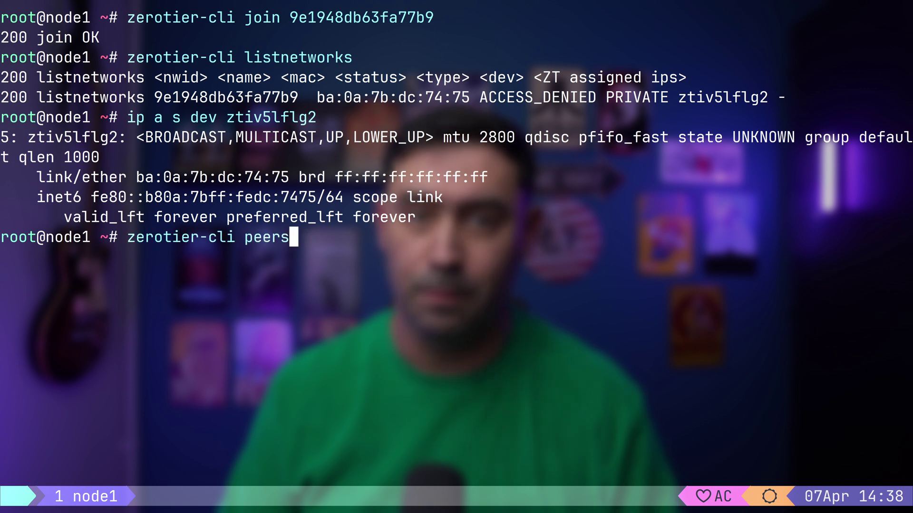
pyautogui.press('Return')
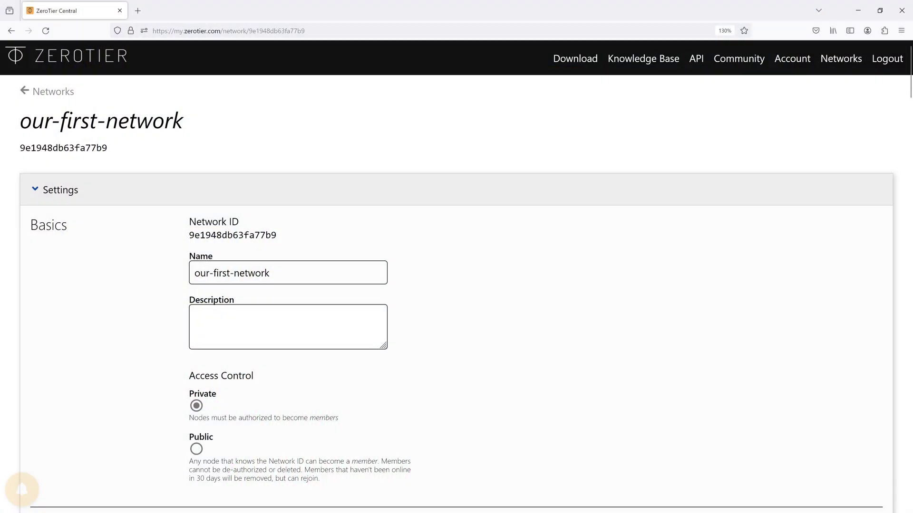
# Authorize member 7d81bfaf3d and give it the short name node1
pyautogui.scroll(-20, 456, 275)
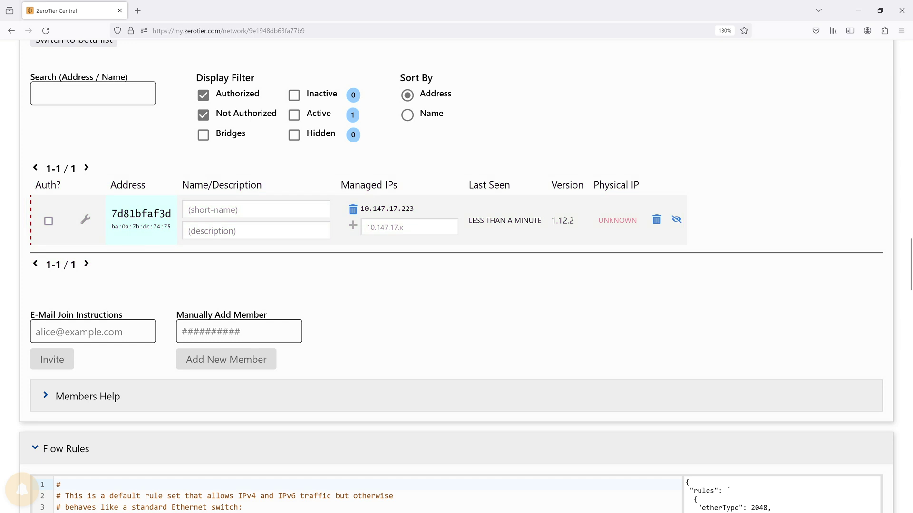
pyautogui.click(48, 221)
pyautogui.click(409, 228)
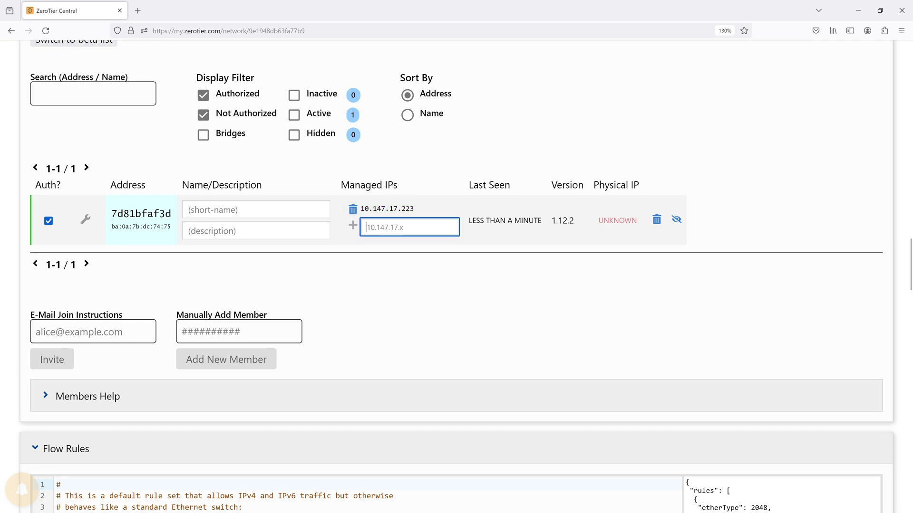
pyautogui.click(256, 209)
pyautogui.write('node1 ~# zerotier-cli listnetworks')
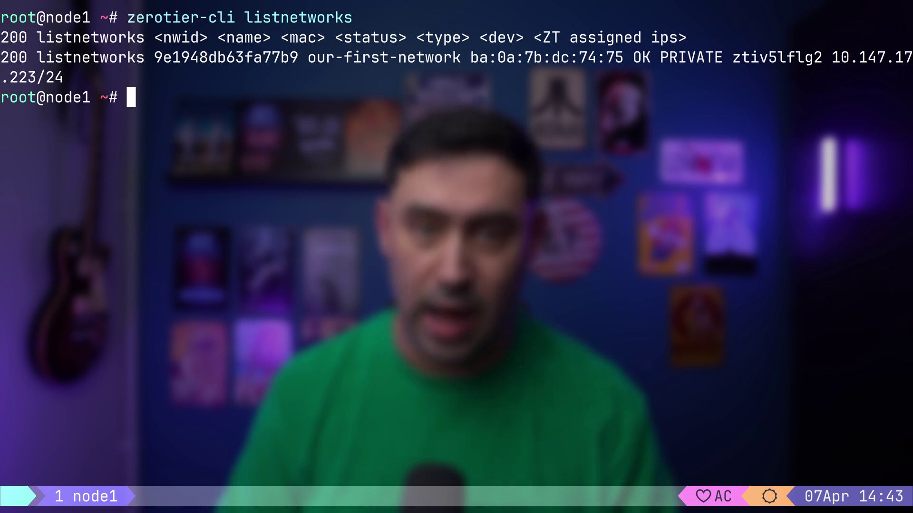
# Show node1's ztiv5lflg2 interface addresses, confirming 10.147.17.223/24
pyautogui.write('ip')
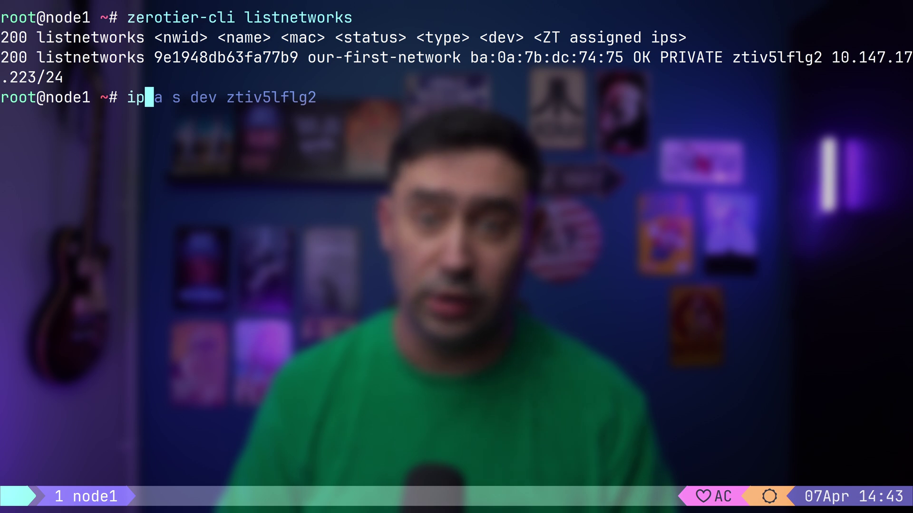
pyautogui.press('Right')
pyautogui.press('Return')
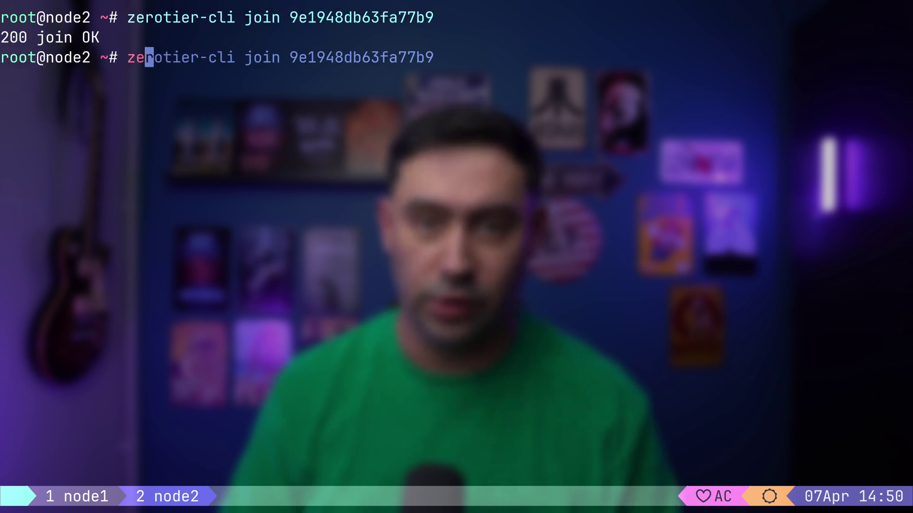
# Run zerotier-cli listnetworks on node2, which reports ACCESS_DENIED for 9e1948db63fa77b9
pyautogui.write('-cli listnetworks')
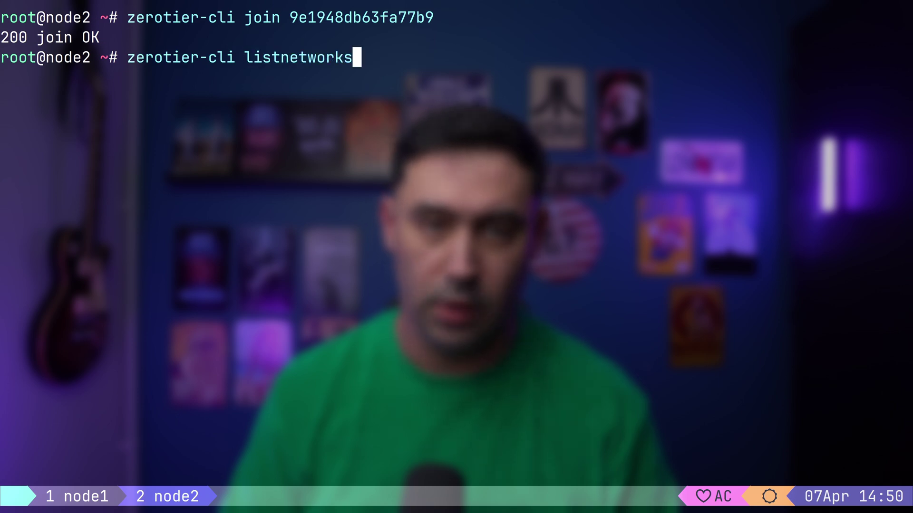
pyautogui.press('Return')
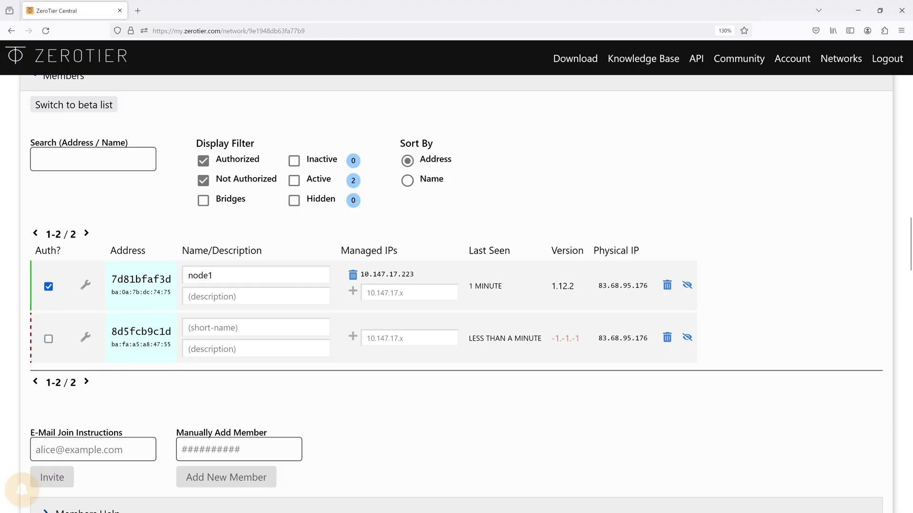
# Authorize member 8d5fcb9c1d and give it the short name node2
pyautogui.click(48, 339)
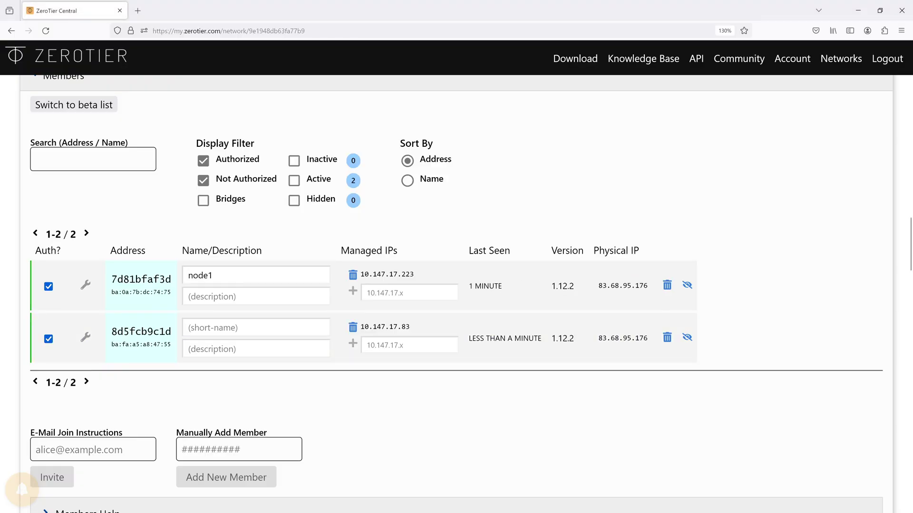
pyautogui.click(257, 328)
pyautogui.write('n')
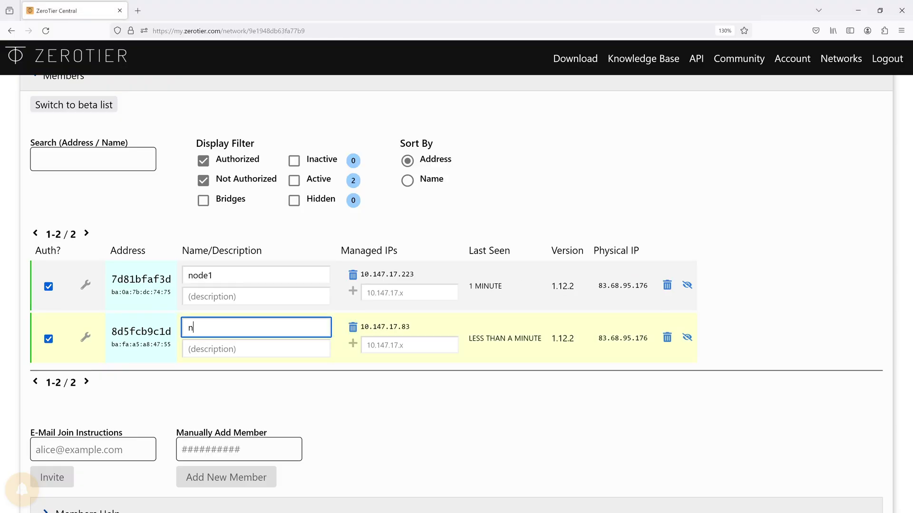
pyautogui.write('ode2')
pyautogui.press('Return')
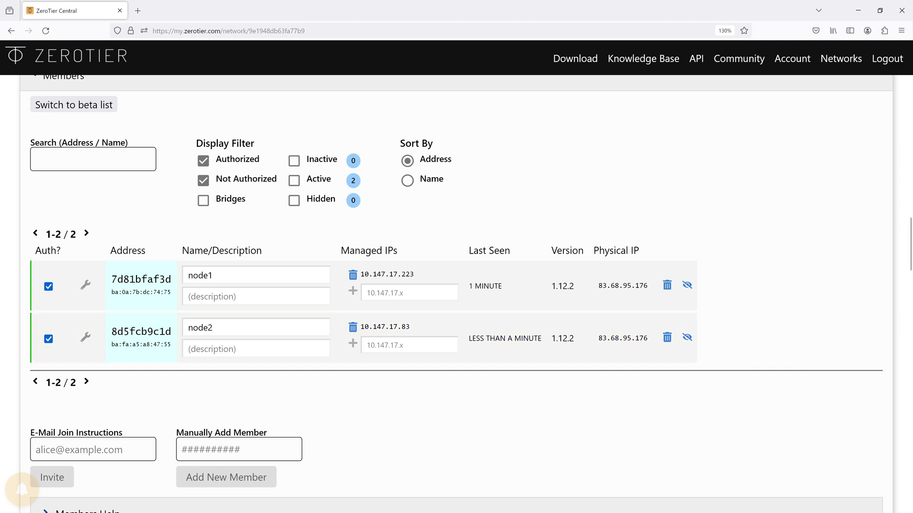
# Recheck node2's network status with zerotier-cli listnetworks
pyautogui.write('ze')
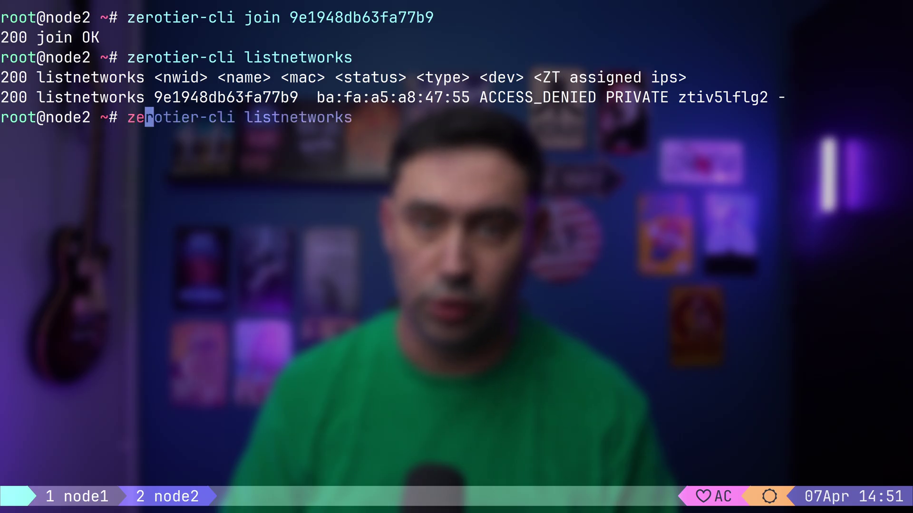
pyautogui.write('ro')
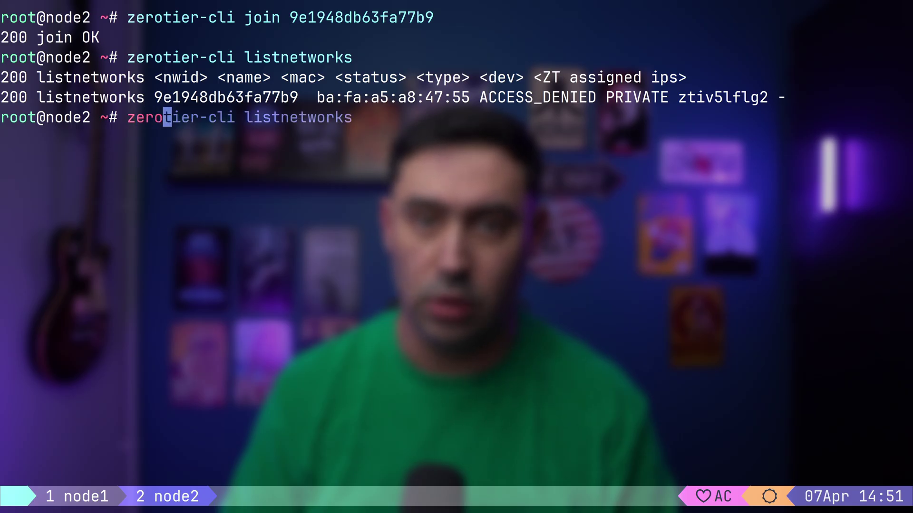
pyautogui.press('Right')
pyautogui.press('Return')
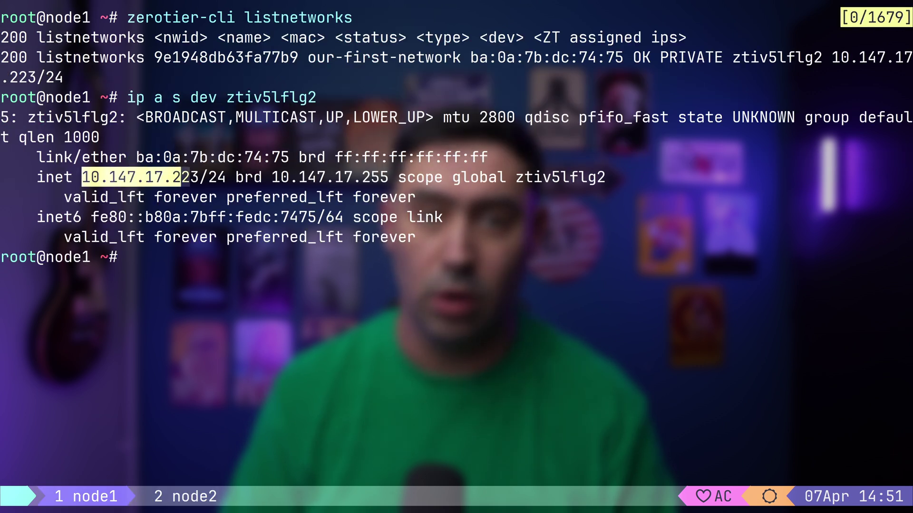
# Ping node1 at 10.147.17.223 from node2, then stop it to see the statistics
pyautogui.write('ping ')
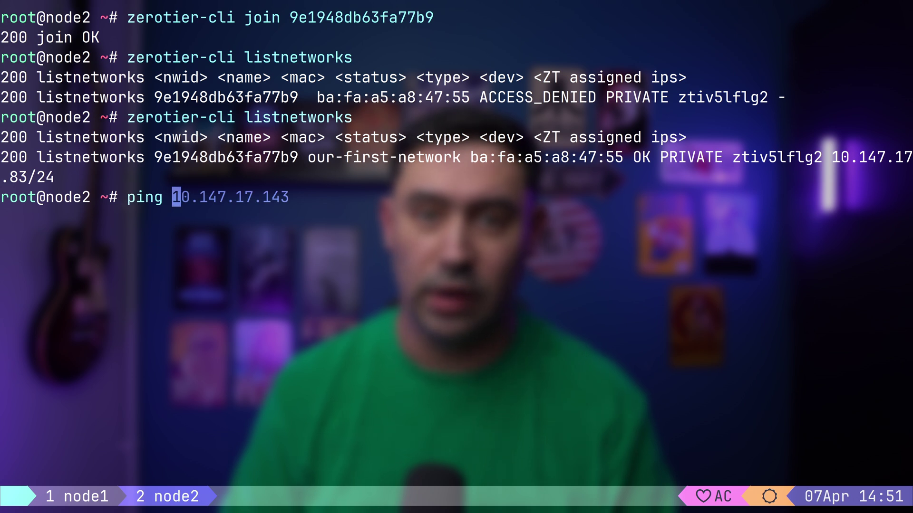
pyautogui.write('10.147.17.223')
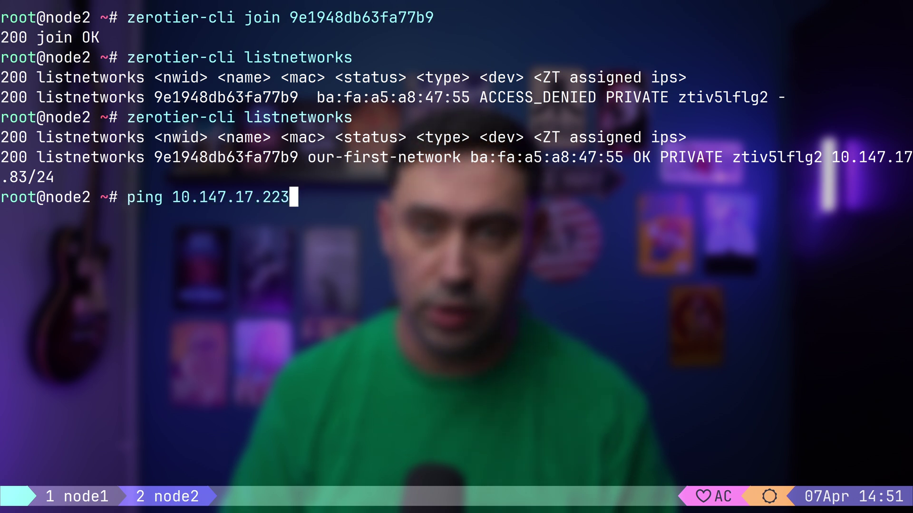
pyautogui.press('Return')
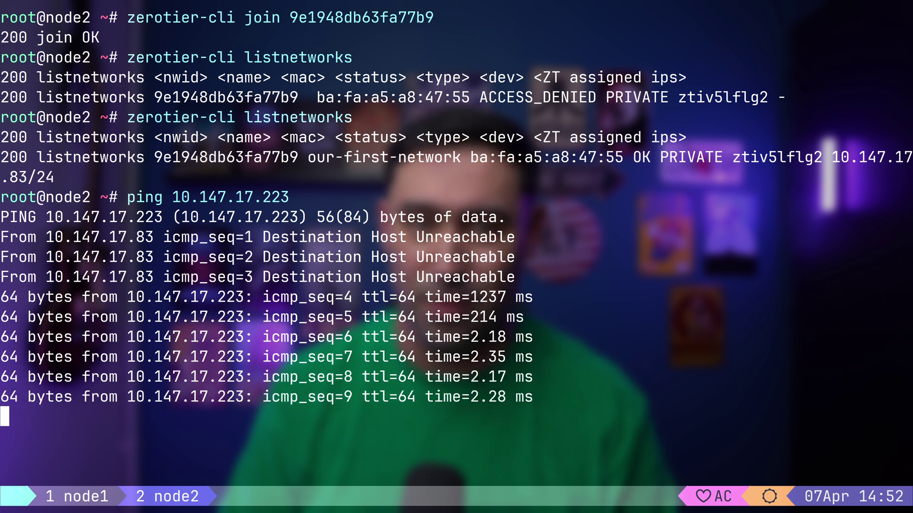
pyautogui.hotkey('ctrl', 'c')
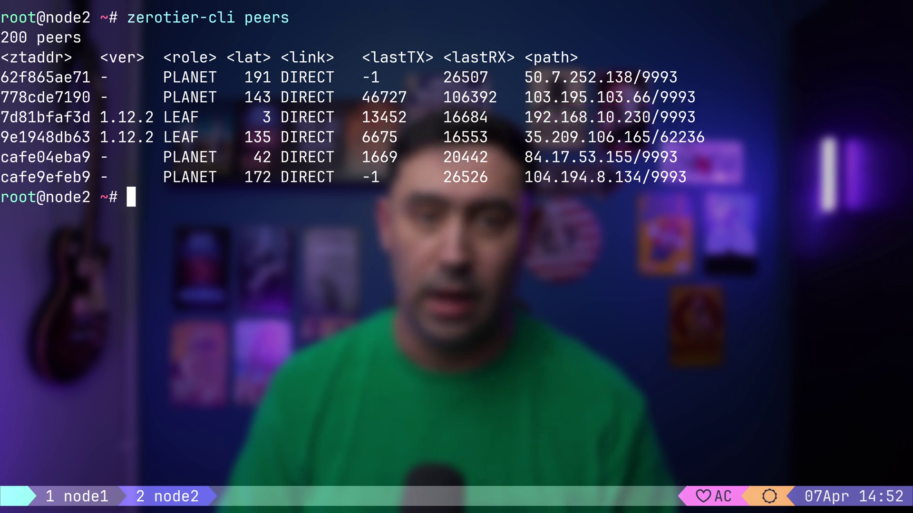
# On node1, start a tcpdump -ni ztiv5lflg2 capture of the ZeroTier interface
pyautogui.hotkey('ctrl', 'b')
pyautogui.press('1')
pyautogui.press('Up')
pyautogui.hotkey('alt', 'b')
pyautogui.hotkey('alt', 'b')
pyautogui.hotkey('alt', 'b')
pyautogui.hotkey('alt', 'b')
pyautogui.hotkey('alt', 'b')
pyautogui.hotkey('alt', 'b')
pyautogui.hotkey('alt', 'b')
pyautogui.hotkey('alt', 'b')
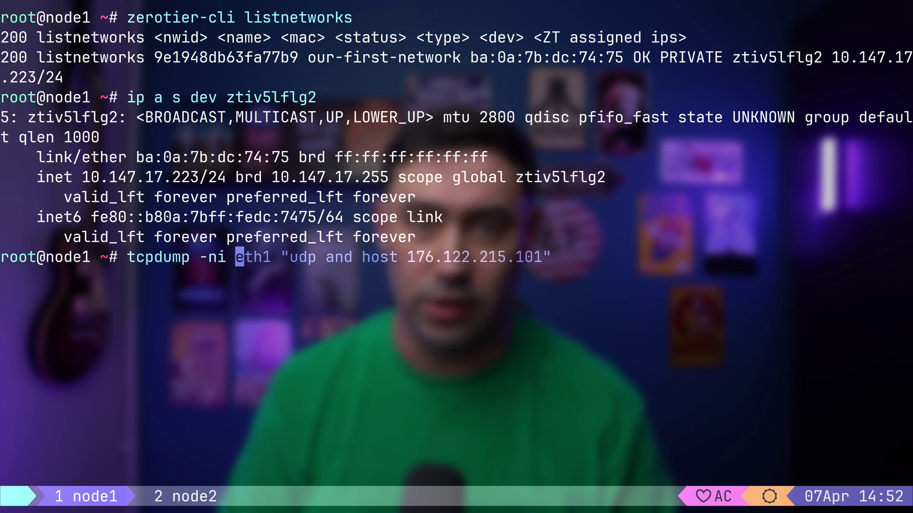
pyautogui.hotkey('ctrl', 'k')
pyautogui.write('ztiv5lflg2')
pyautogui.press('Return')
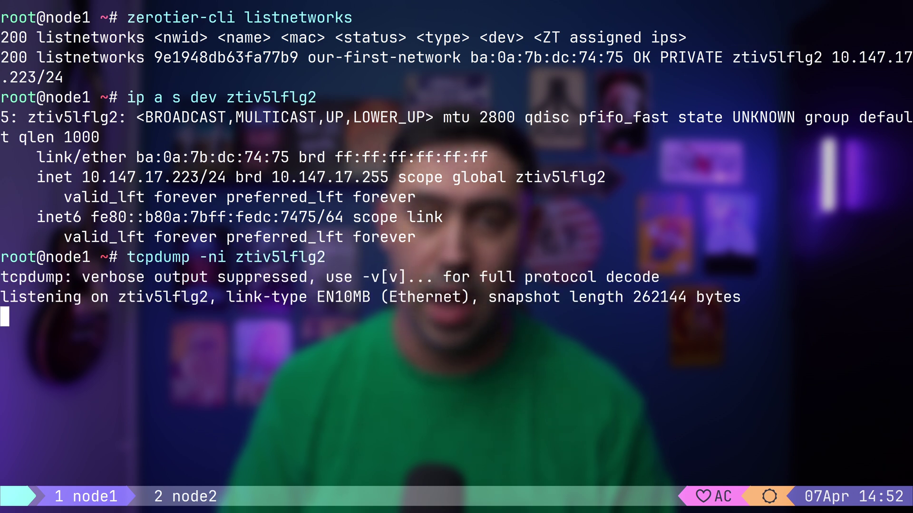
# Ping 10.147.17.223 from node2, then stop node1's capture after 18 ICMP packets
pyautogui.hotkey('ctrl', 'b')
pyautogui.write('2 ~# ping 10.147.17.223')
pyautogui.press('Return')
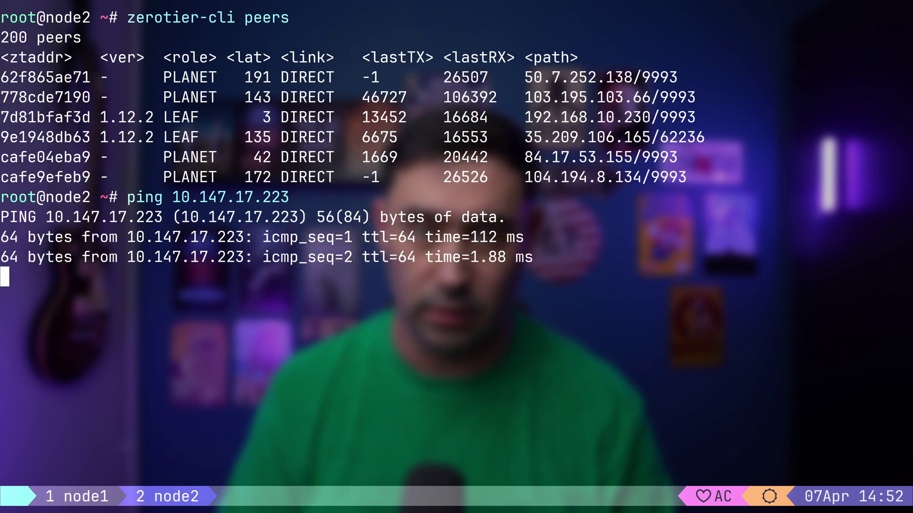
pyautogui.hotkey('ctrl', 'b')
pyautogui.press('1')
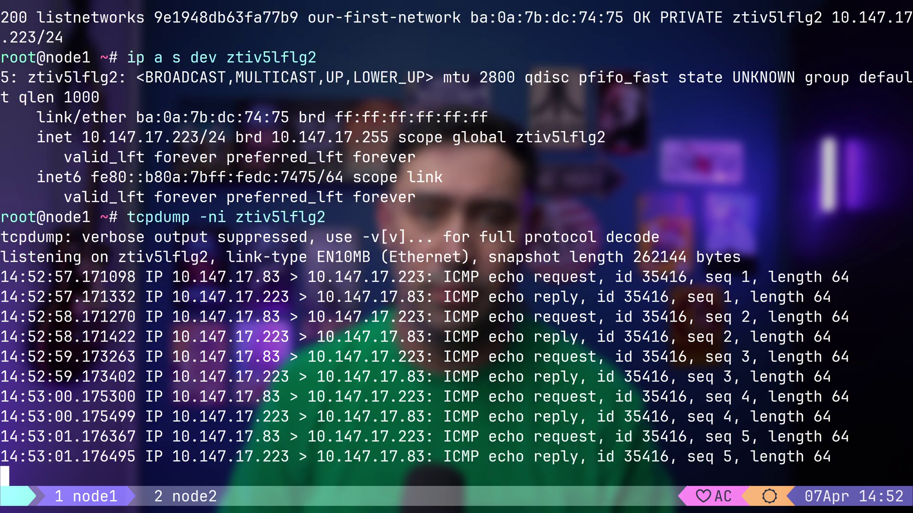
pyautogui.hotkey('ctrl', 'c')
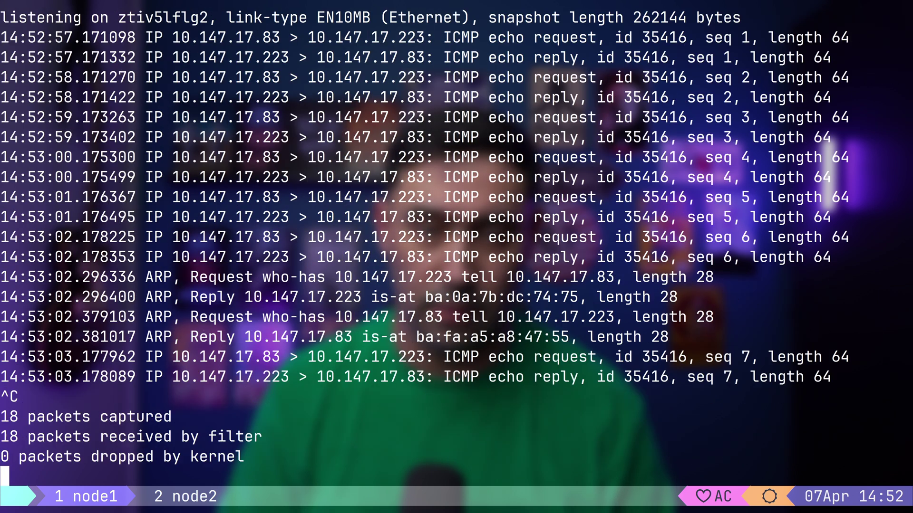
# Run tcpdump -ni eth1 "udp and host 192.168.10.231" on node1
pyautogui.write('tcpdump -ni eth1')
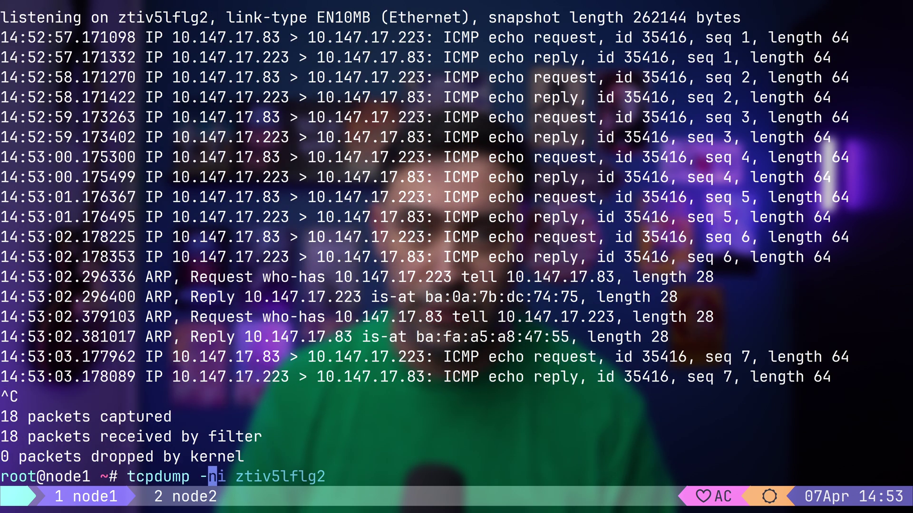
pyautogui.write(' "udp and host 192')
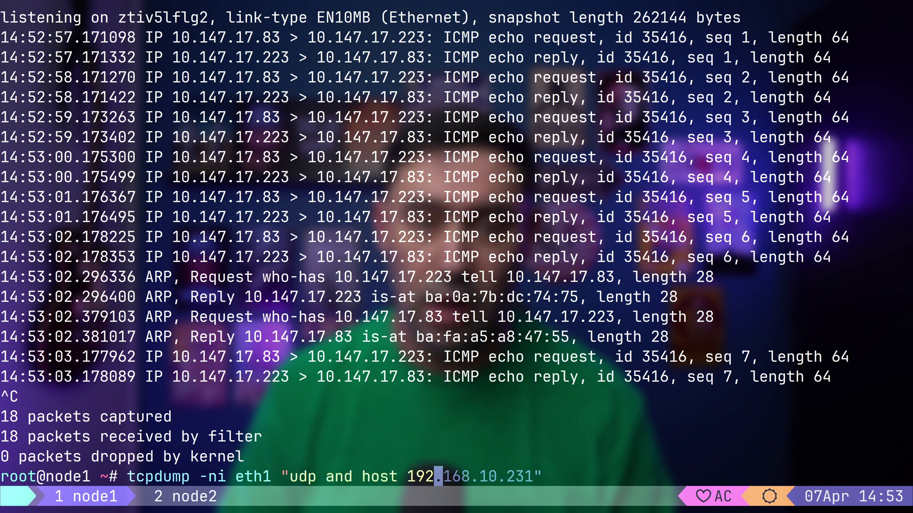
pyautogui.press('Right')
pyautogui.press('Return')
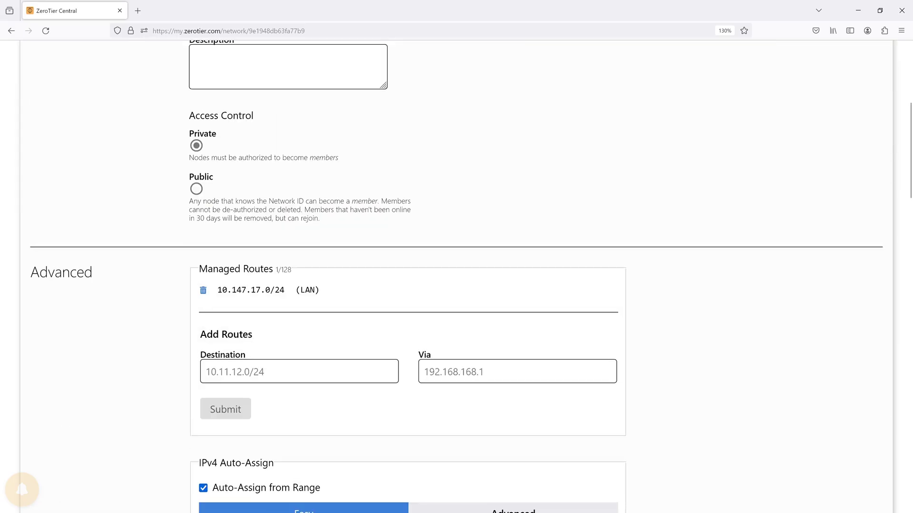
# Authorize member db7e12e349 and name it server1
pyautogui.scroll(-15, 456, 267)
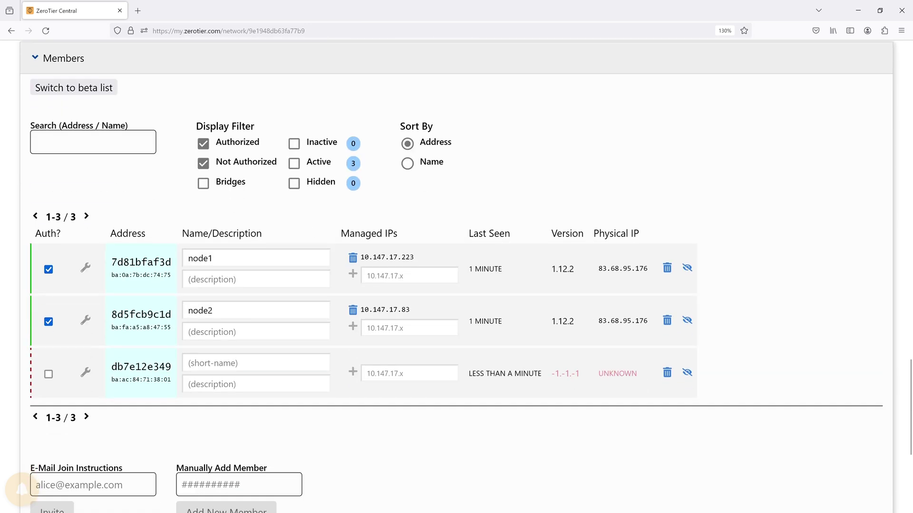
pyautogui.click(48, 374)
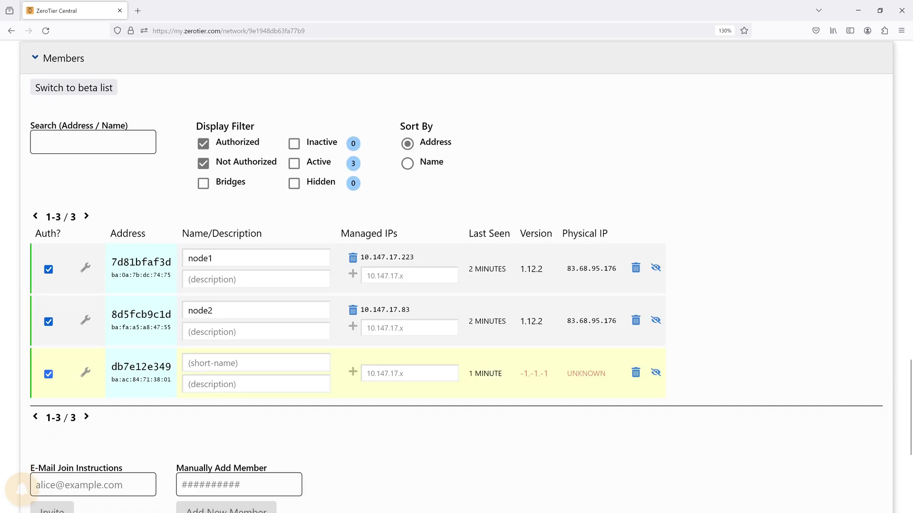
pyautogui.click(256, 363)
pyautogui.write('server1')
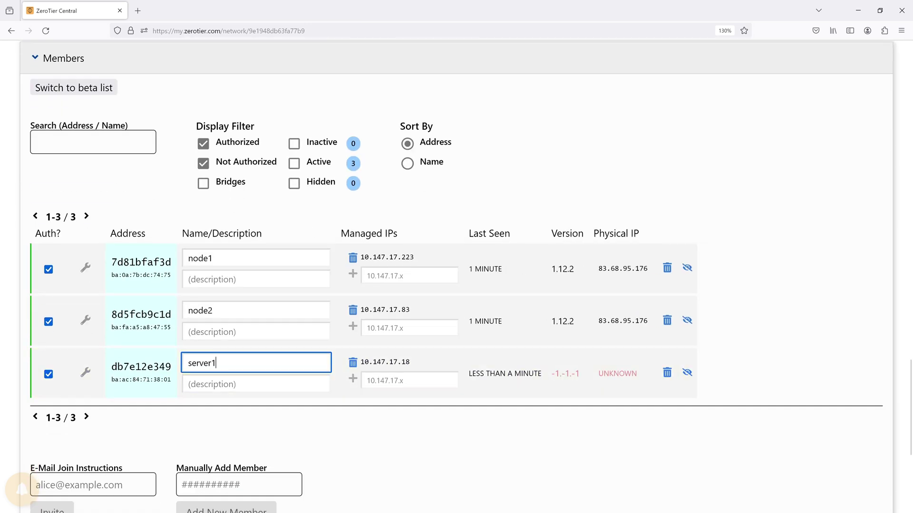
# Select server1's managed IP 10.147.17.18 and its physical IP address
pyautogui.scroll(-2, 456, 266)
pyautogui.moveTo(598, 308); pyautogui.dragTo(660, 308)
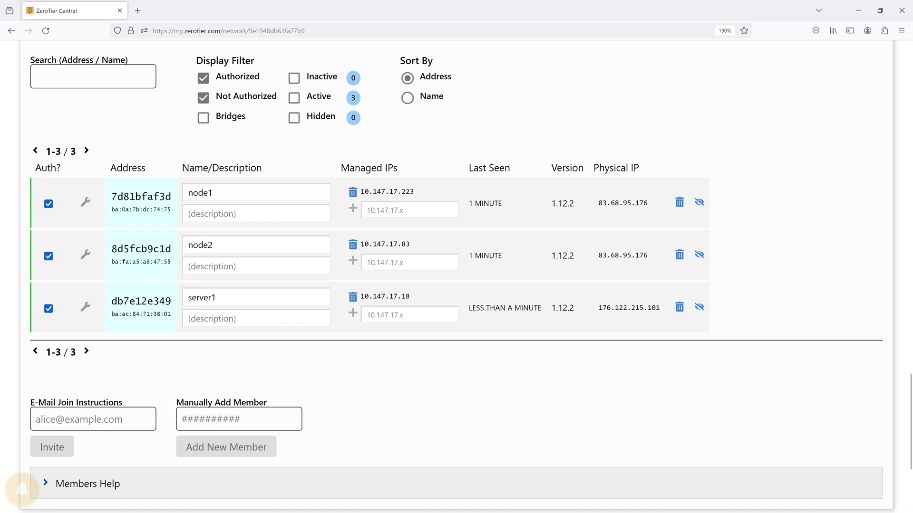
pyautogui.scroll(2, 456, 275)
pyautogui.doubleClick(385, 362)
pyautogui.moveTo(599, 308); pyautogui.dragTo(660, 307)
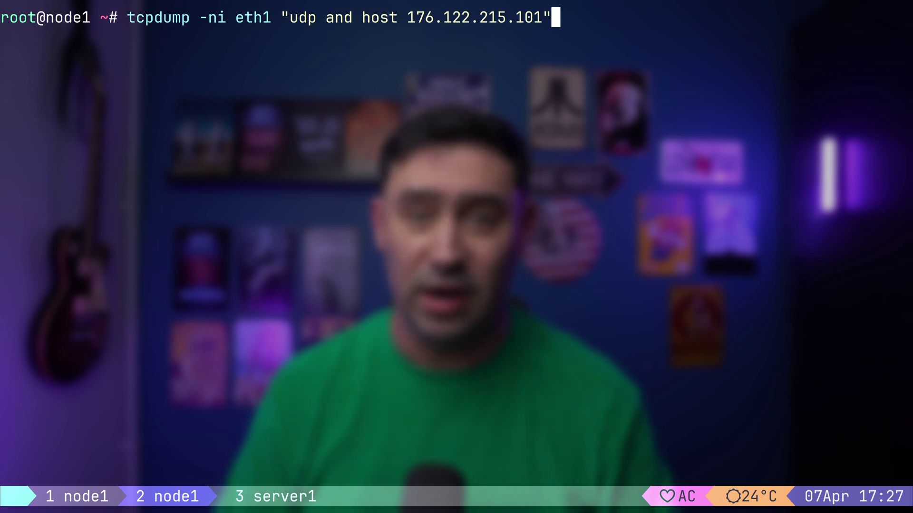
# Capture UDP traffic with 176.122.215.101 on node1 and with 83.68.95.176 on server1's end0
pyautogui.press('Return')
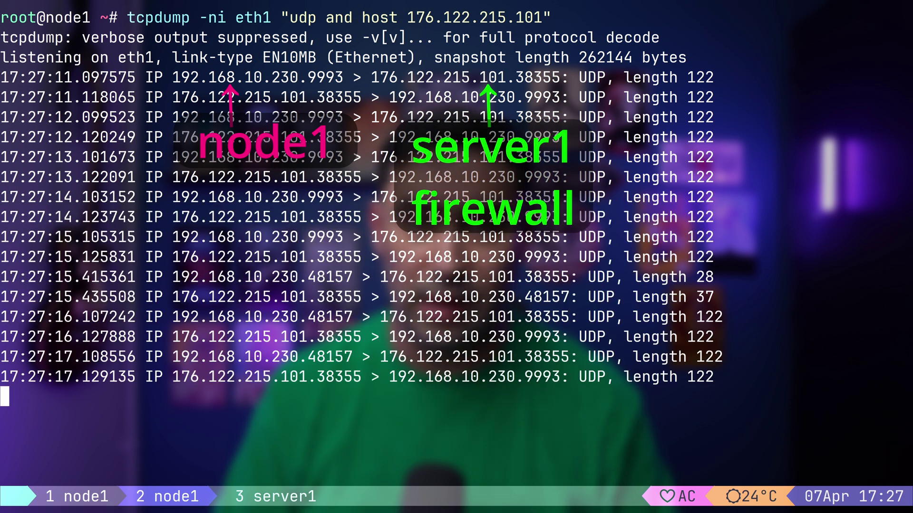
pyautogui.hotkey('ctrl', 'b')
pyautogui.write('3tc')
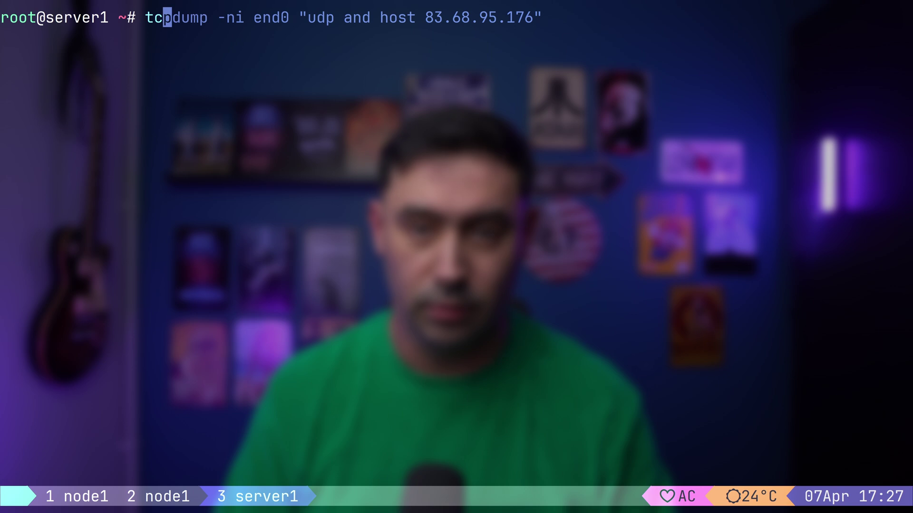
pyautogui.press('Right')
pyautogui.press('Return')
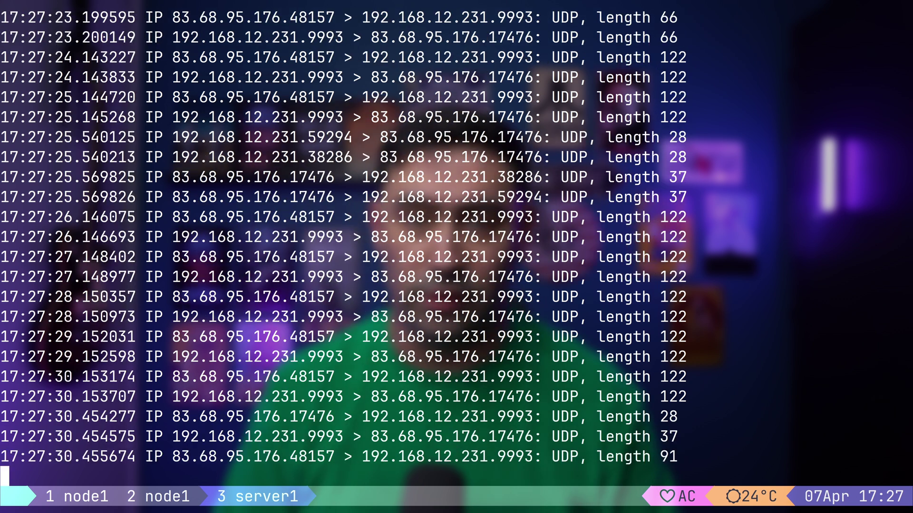
pyautogui.hotkey('ctrl', 'b')
pyautogui.press('p')
pyautogui.hotkey('ctrl', 'b')
pyautogui.press('p')
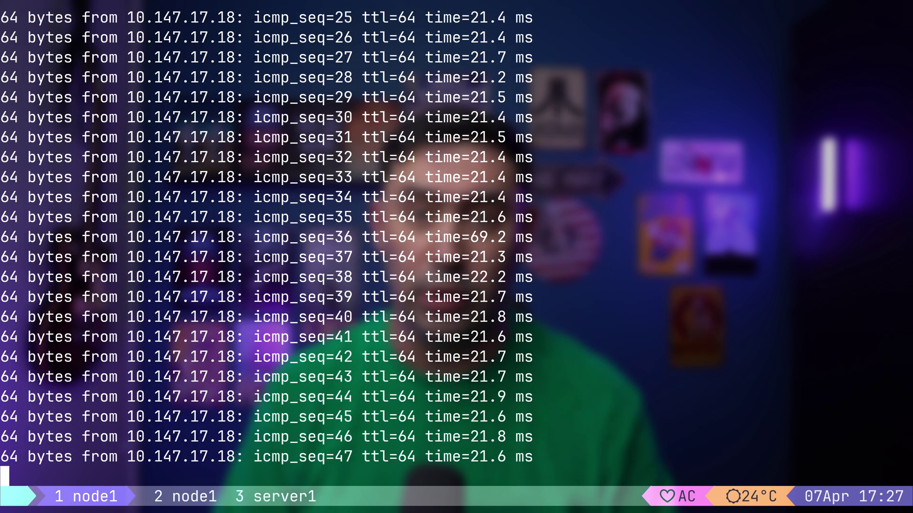
# Stop node1's ping to server1 at 10.147.17.18
pyautogui.hotkey('ctrl', 'c')
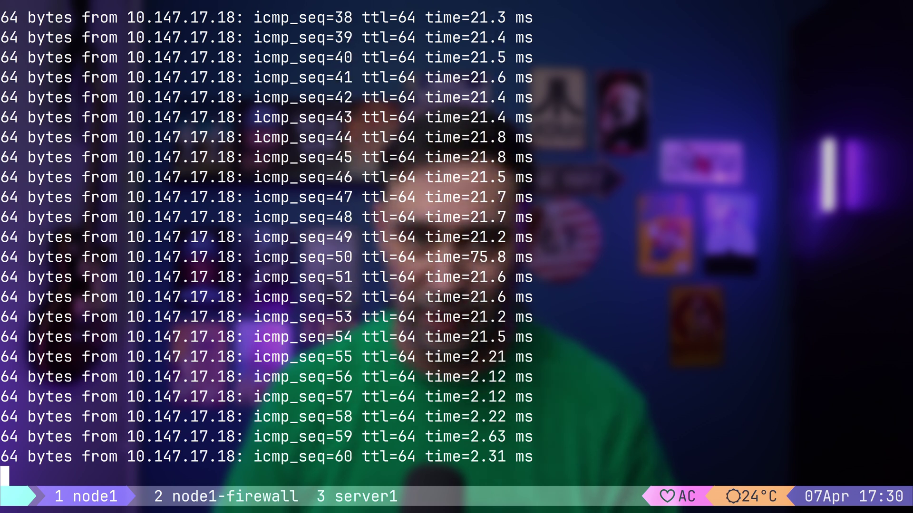
# End node1's ping and run zerotier-cli peers, showing server1 DIRECT via 192.168.12.231
pyautogui.hotkey('ctrl', 'c')
pyautogui.write('zer')
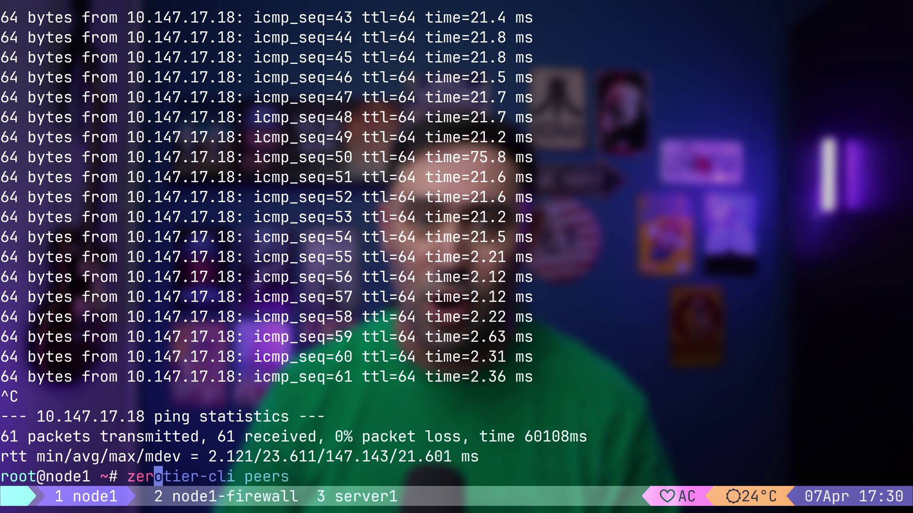
pyautogui.press('Right')
pyautogui.press('Return')
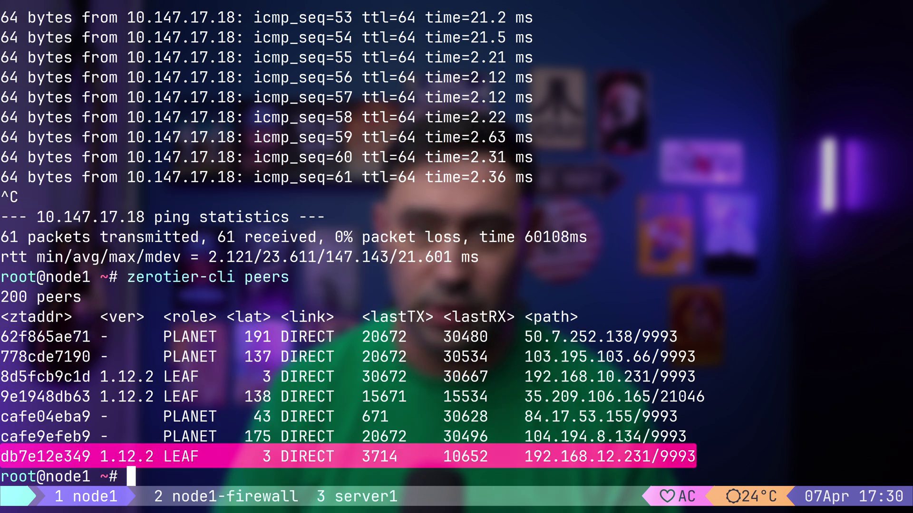